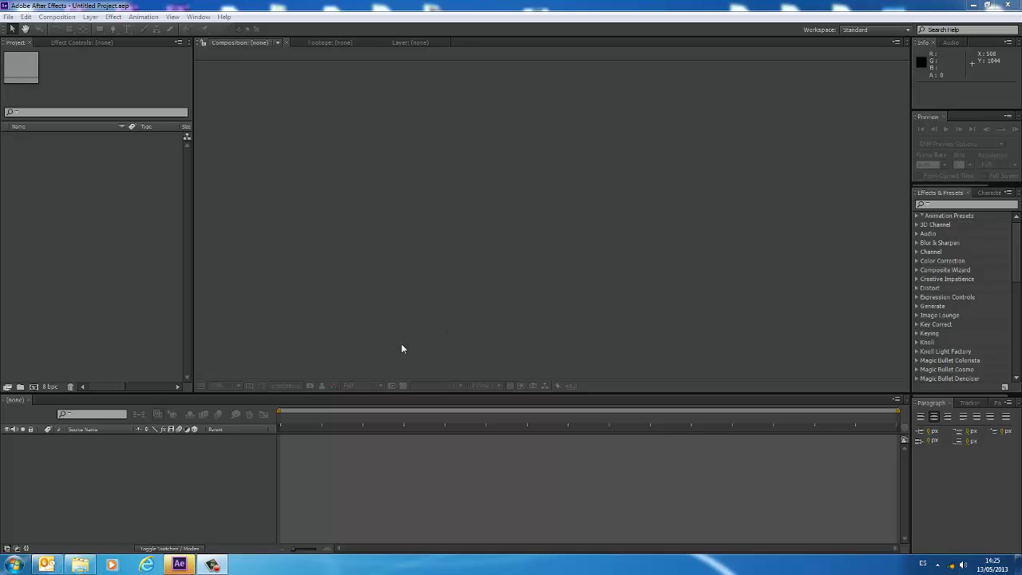
Step: Create the HDTV 1080 25 composition 'titulo' with a duration of 0:00:10:00
{"action": "left_click", "coordinate": [64, 17]}
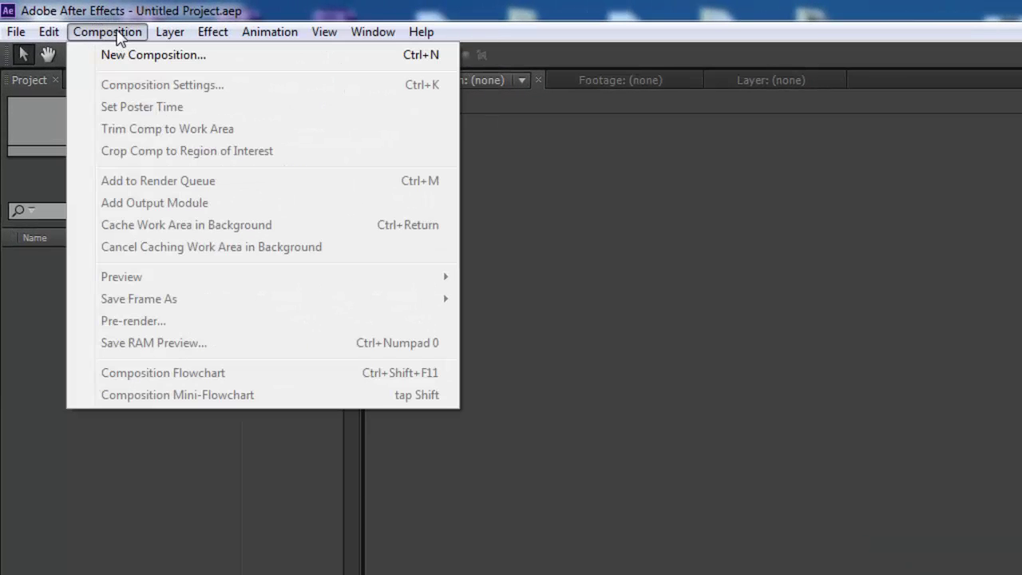
{"action": "left_click", "coordinate": [120, 53]}
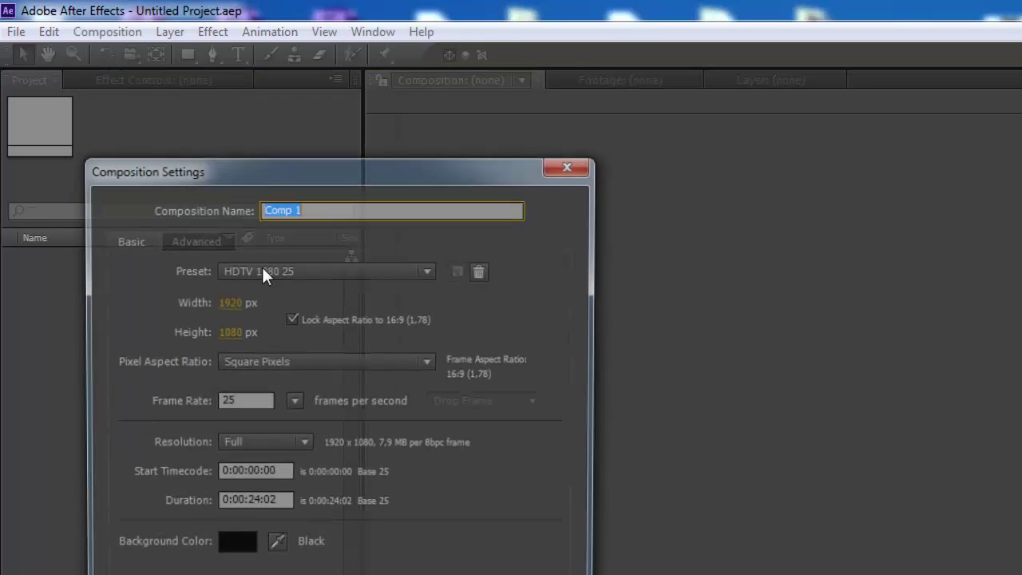
{"action": "left_click_drag", "start_coordinate": [340, 177], "coordinate": [755, 185]}
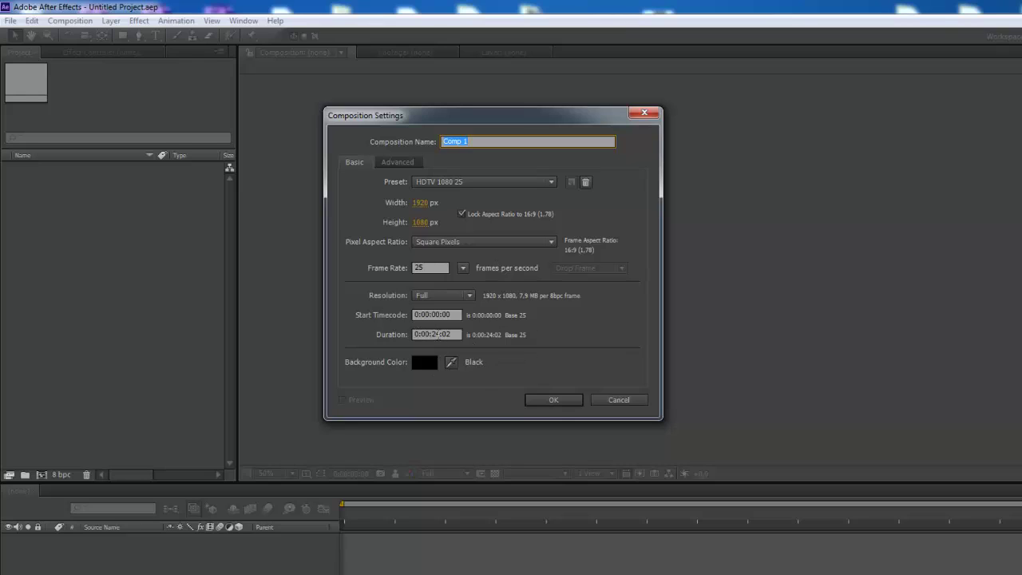
{"action": "double_click", "coordinate": [434, 333]}
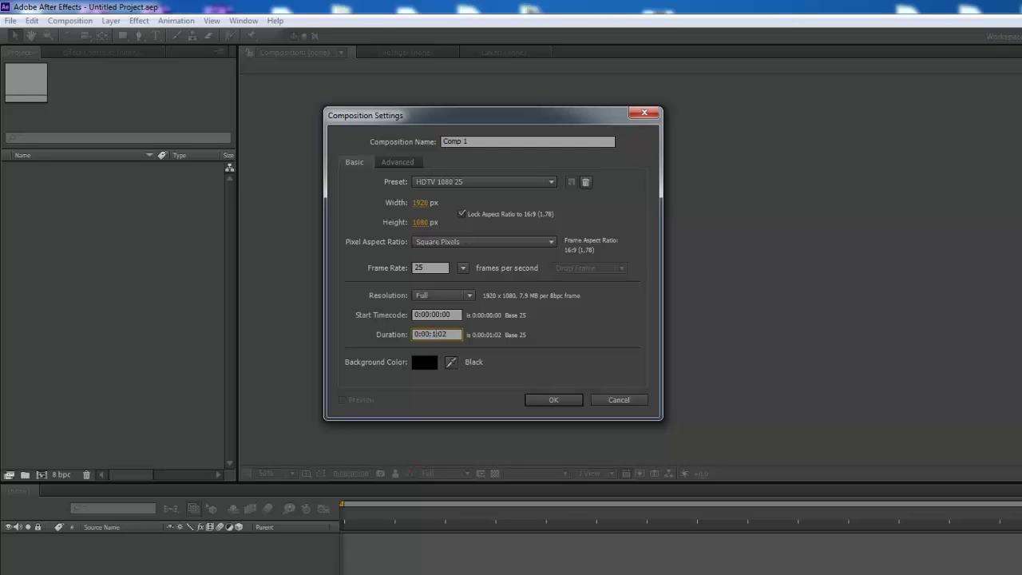
{"action": "key", "text": "BackSpace"}
{"action": "type", "text": "0"}
{"action": "left_click", "coordinate": [444, 142]}
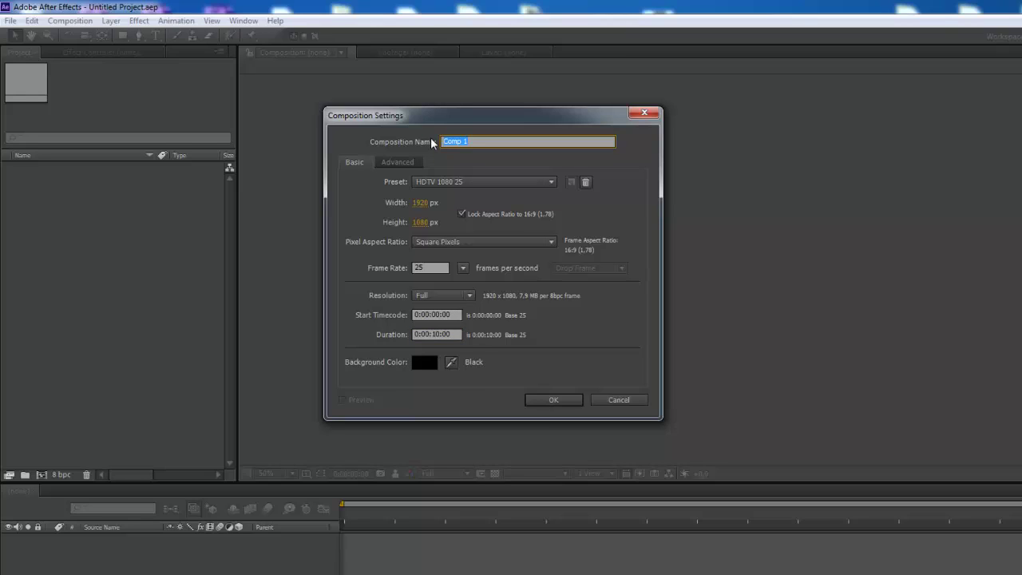
{"action": "type", "text": "titulo"}
{"action": "left_click", "coordinate": [546, 402]}
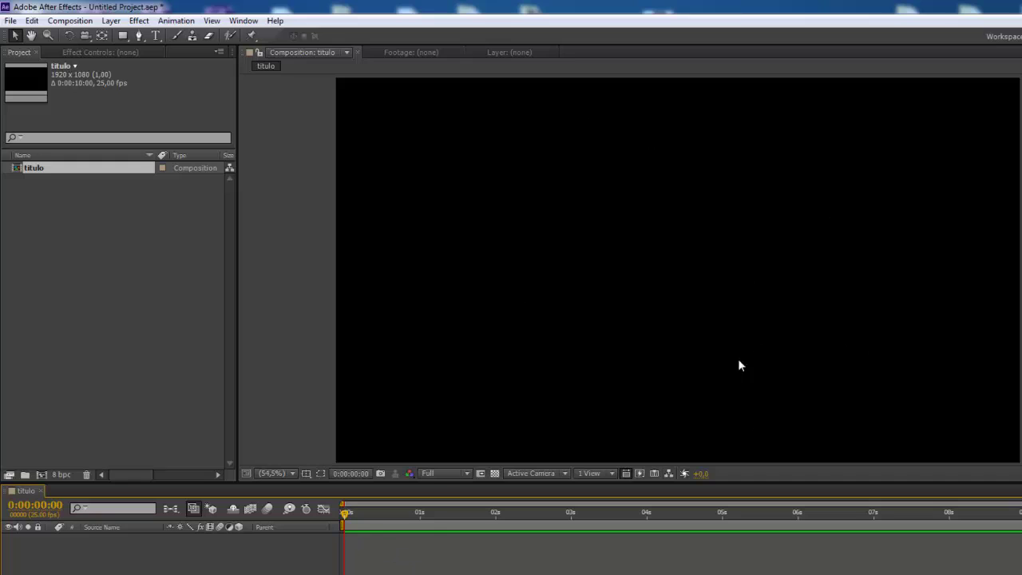
Step: Check the viewer magnification menu without changing it, then open Layer > New
{"action": "left_click", "coordinate": [292, 474]}
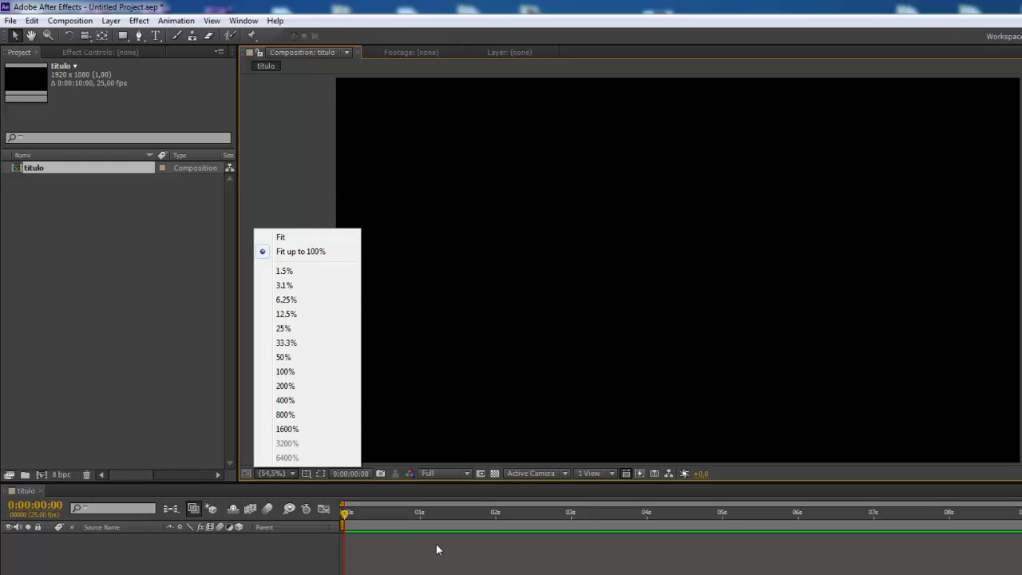
{"action": "left_click", "coordinate": [457, 480]}
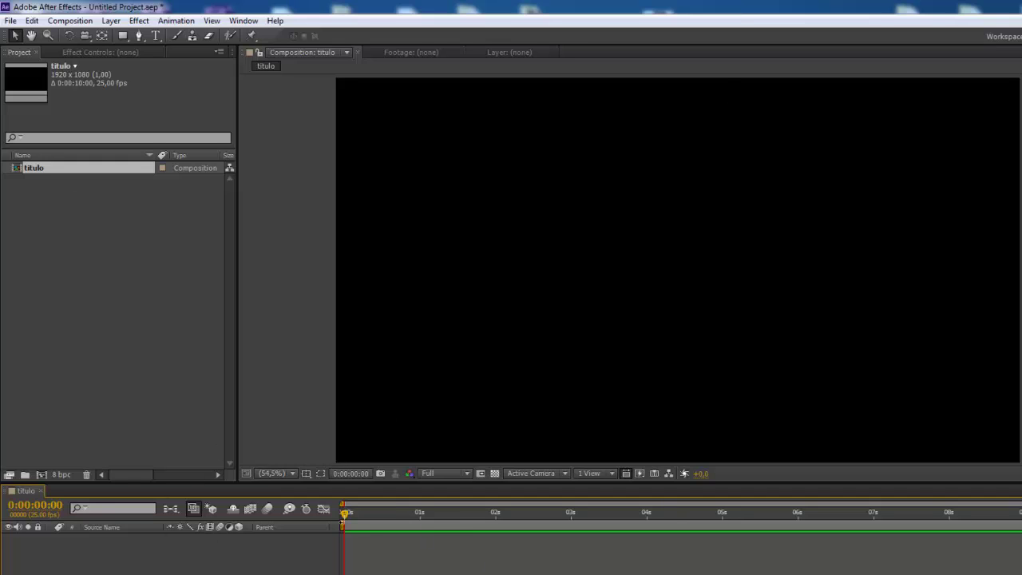
{"action": "left_click", "coordinate": [111, 22]}
{"action": "mouse_move", "coordinate": [128, 38]}
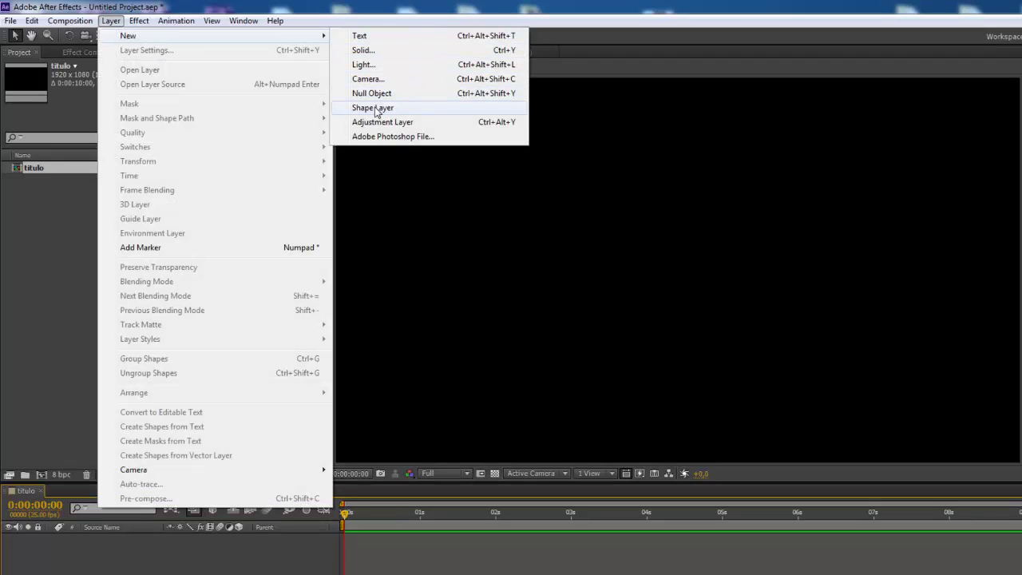
Step: Add a text layer reading 'EsculaCine.com', correcting the 'EsculaCuine' typo
{"action": "left_click", "coordinate": [361, 37]}
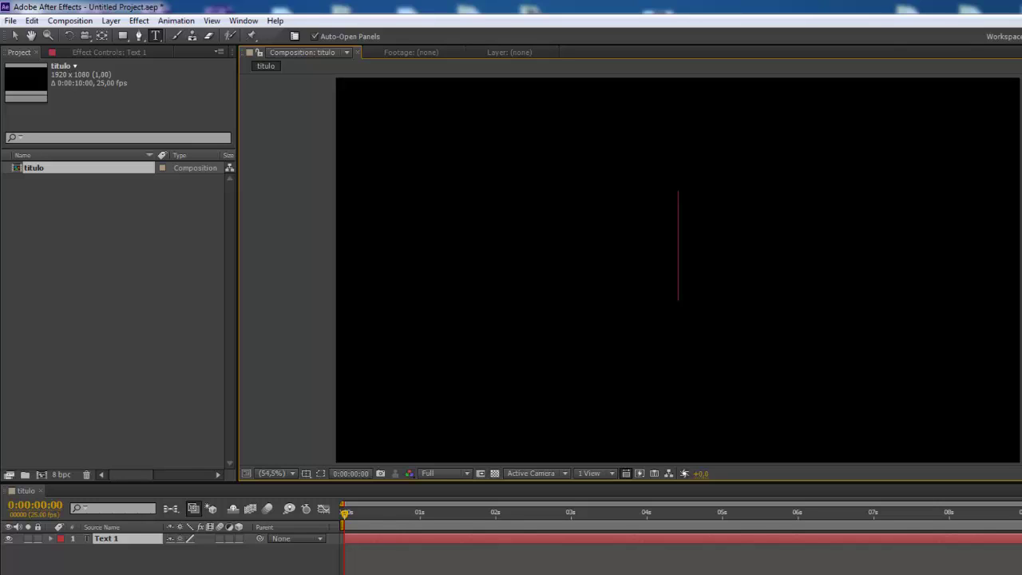
{"action": "type", "text": "E"}
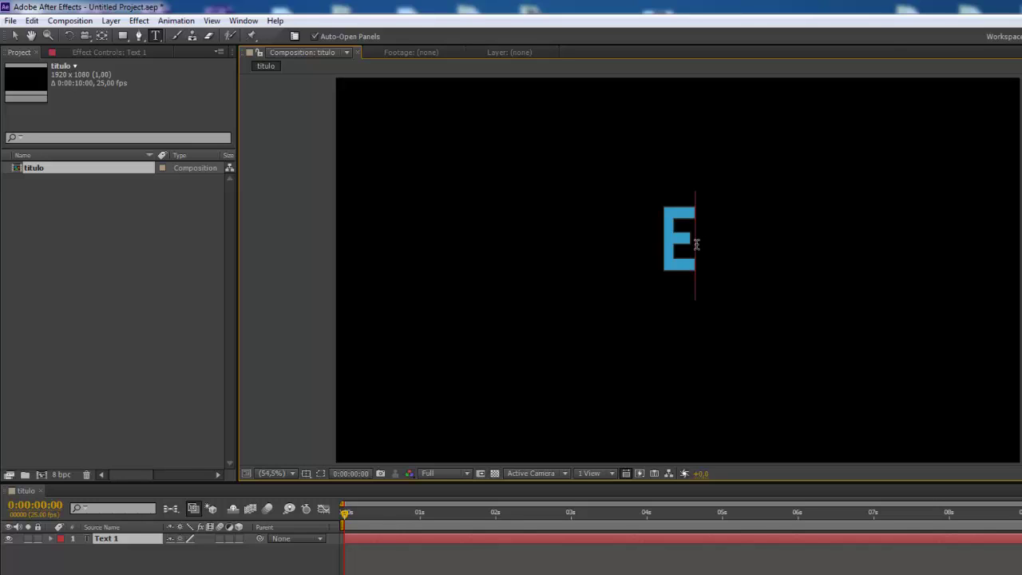
{"action": "type", "text": "scul"}
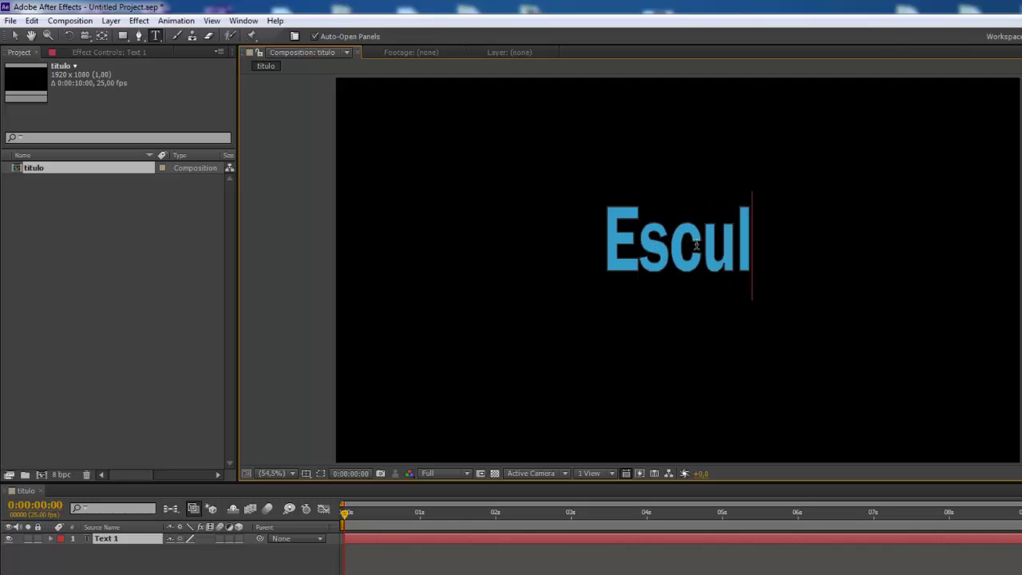
{"action": "type", "text": "aCuin"}
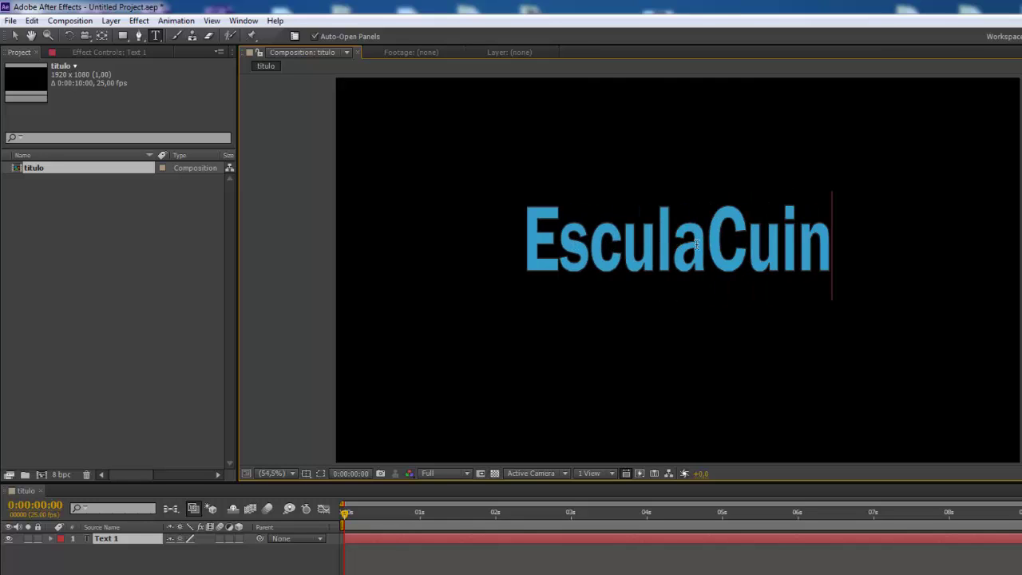
{"action": "type", "text": "e"}
{"action": "key", "text": "BackSpace"}
{"action": "key", "text": "BackSpace"}
{"action": "key", "text": "BackSpace"}
{"action": "key", "text": "BackSpace"}
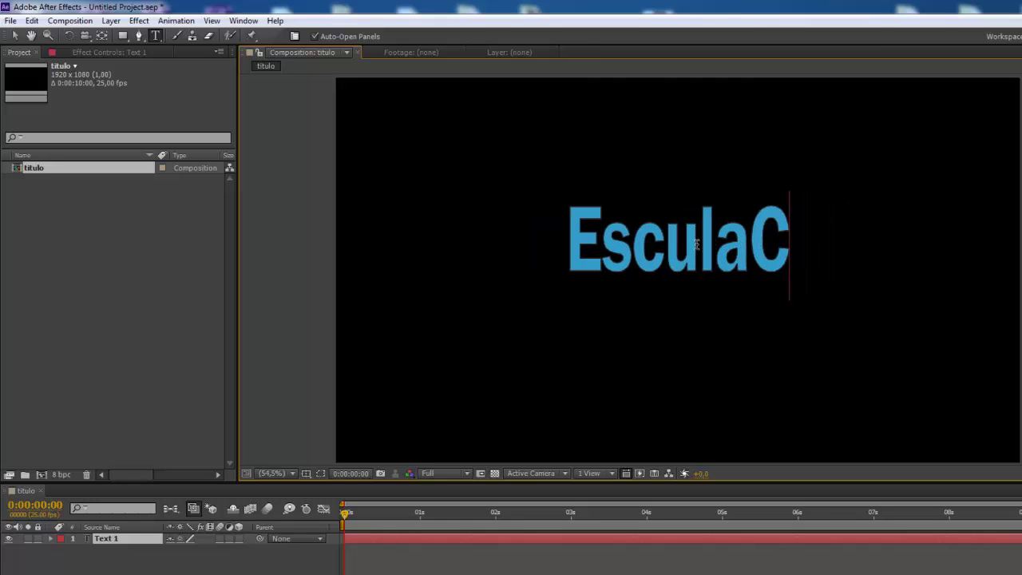
{"action": "type", "text": "ine.com"}
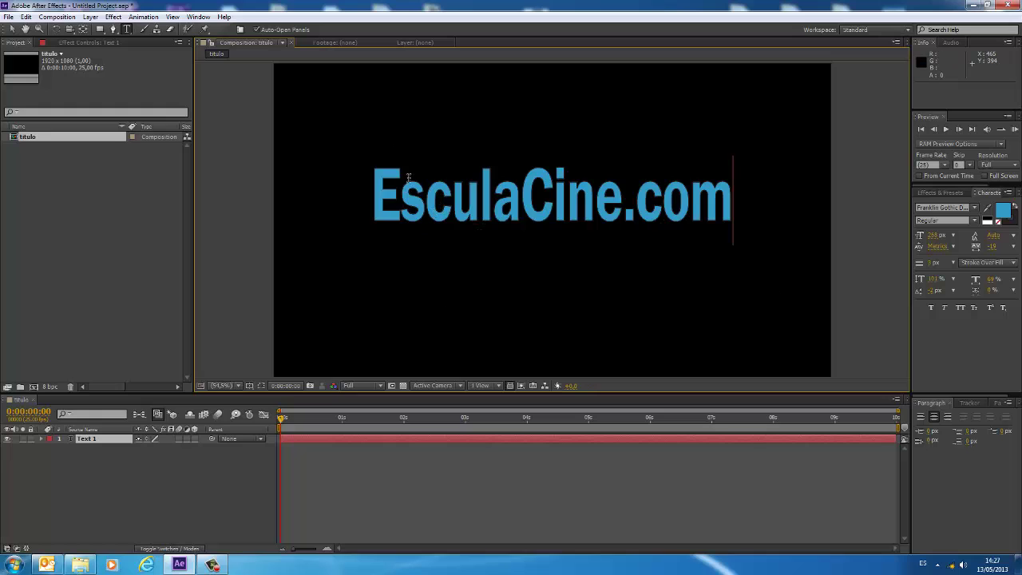
Step: Commit the EsculaCine.com text and keep the layer's name unchanged
{"action": "double_click", "coordinate": [107, 440]}
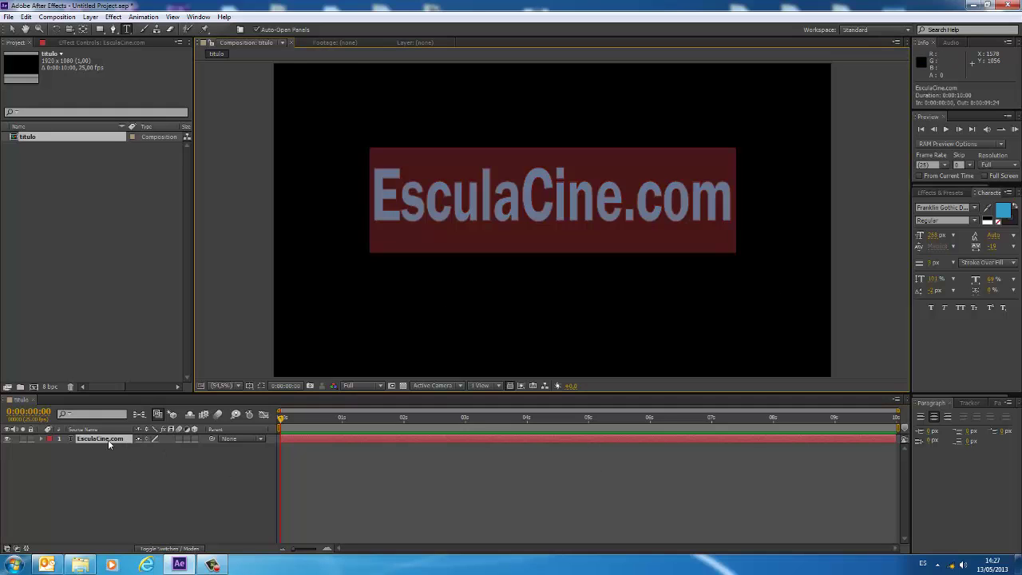
{"action": "left_click", "coordinate": [140, 527]}
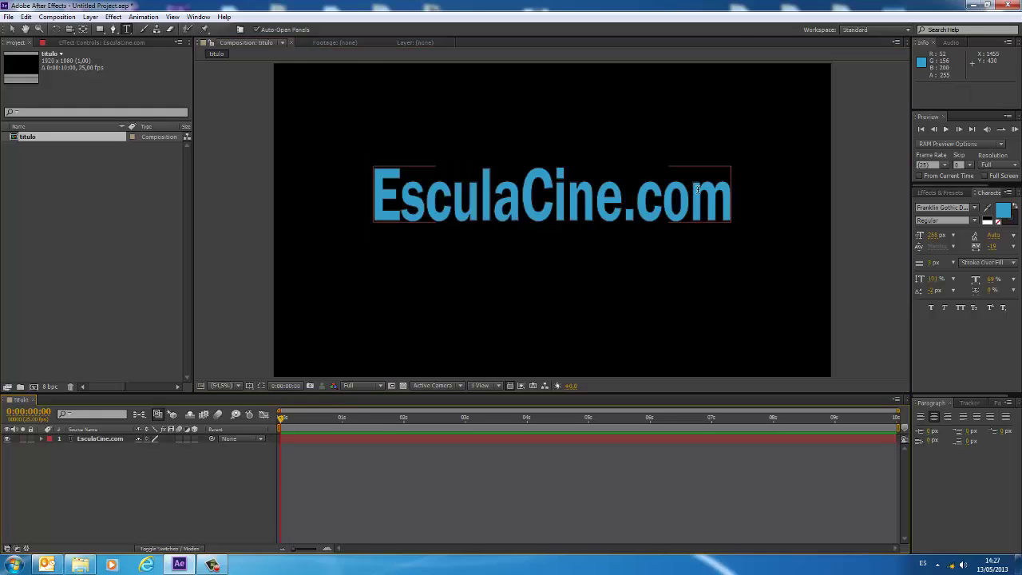
{"action": "double_click", "coordinate": [118, 441]}
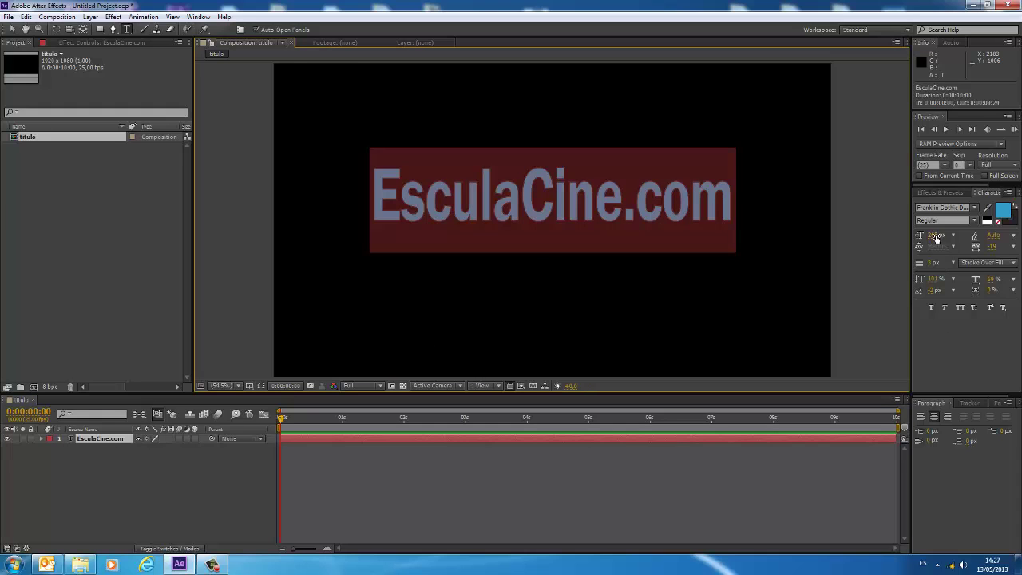
{"action": "key", "text": "Return"}
{"action": "left_click", "coordinate": [109, 468]}
{"action": "left_click", "coordinate": [103, 441]}
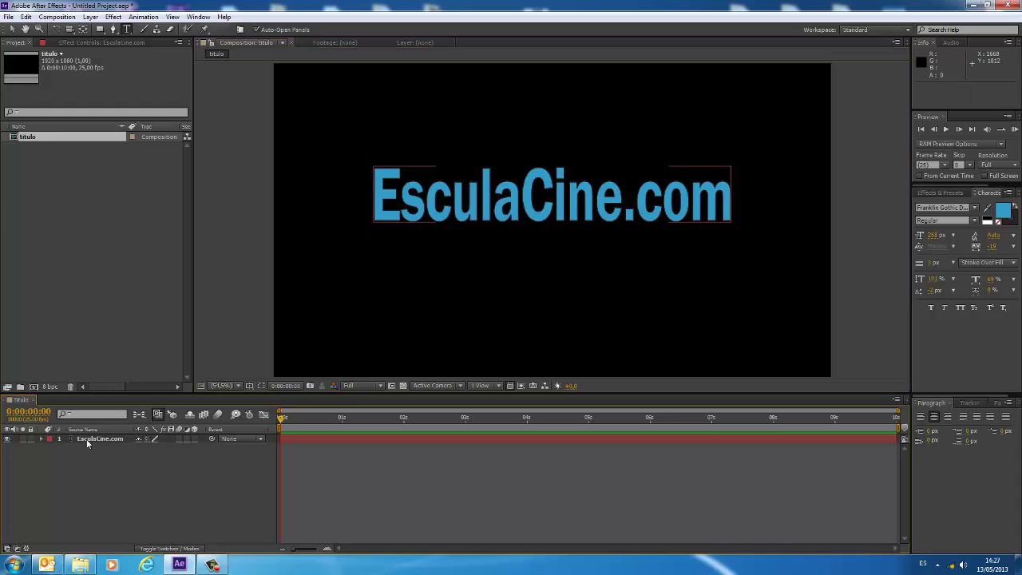
Step: Scrub the title's font size smaller in the Character panel, then deselect the layer
{"action": "double_click", "coordinate": [89, 435]}
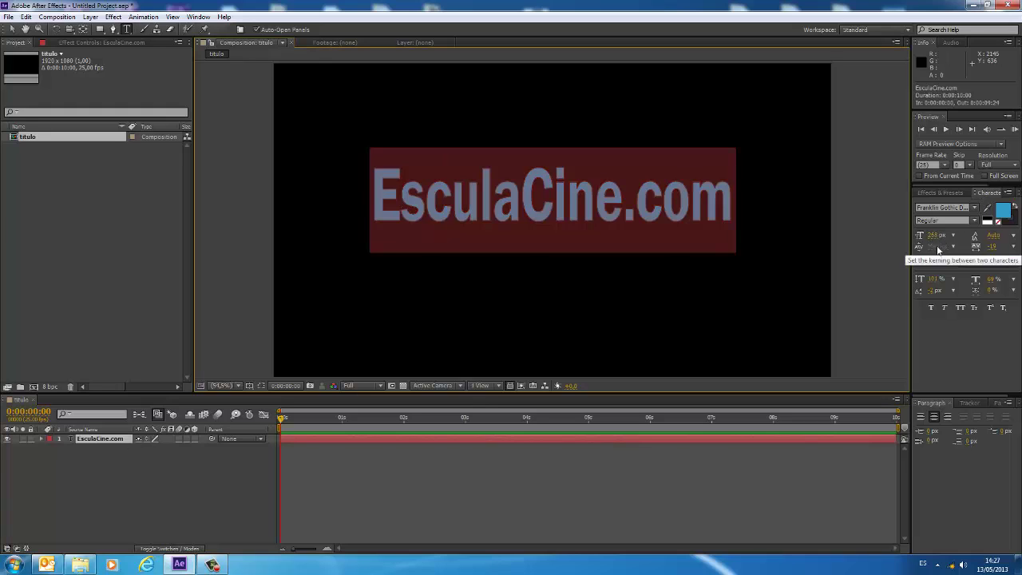
{"action": "left_click_drag", "start_coordinate": [938, 239], "coordinate": [911, 237]}
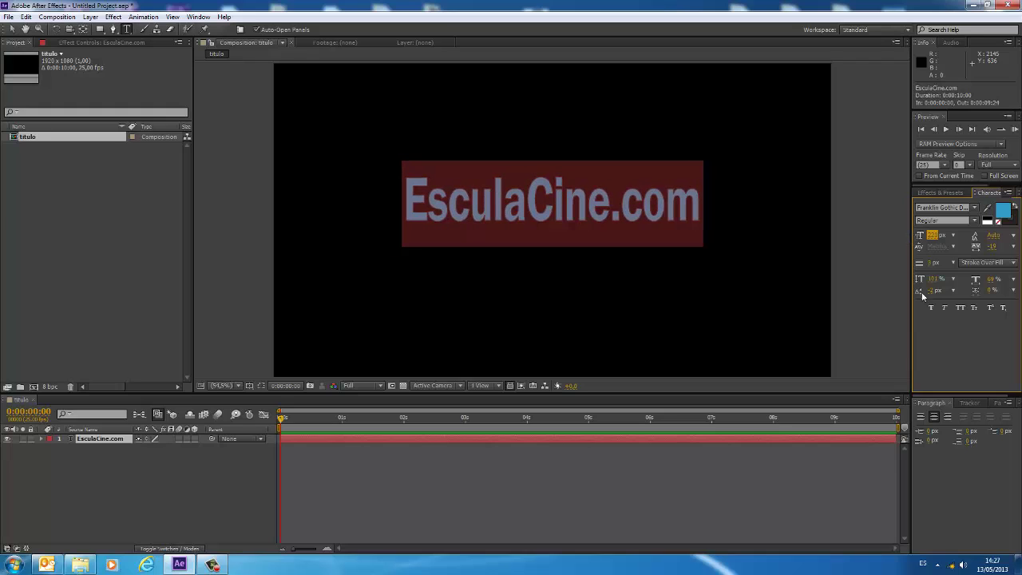
{"action": "left_click", "coordinate": [227, 491]}
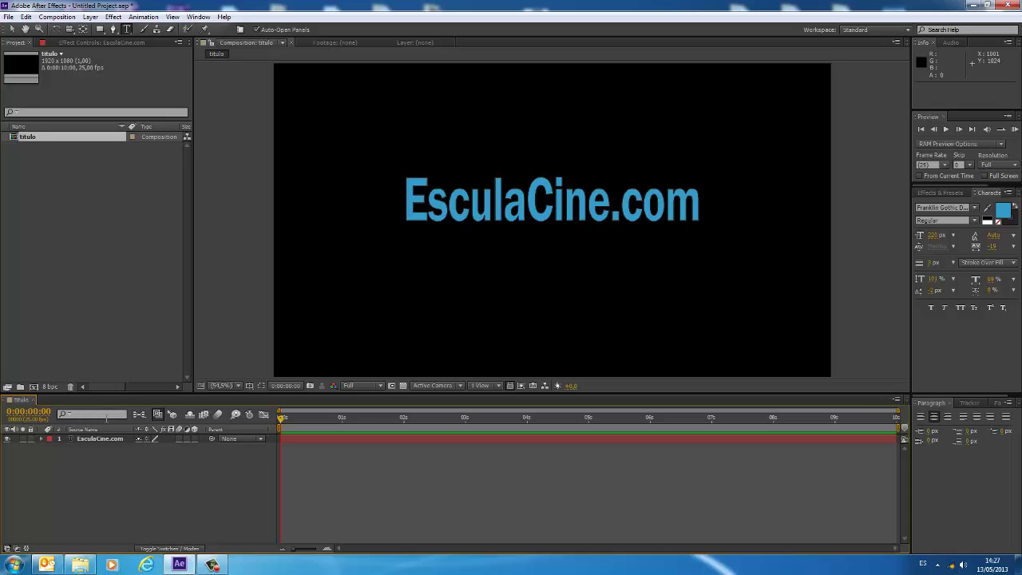
Step: Run the Entropy.jsxbin script and place its dialog beside the Composition panel
{"action": "left_click", "coordinate": [8, 17]}
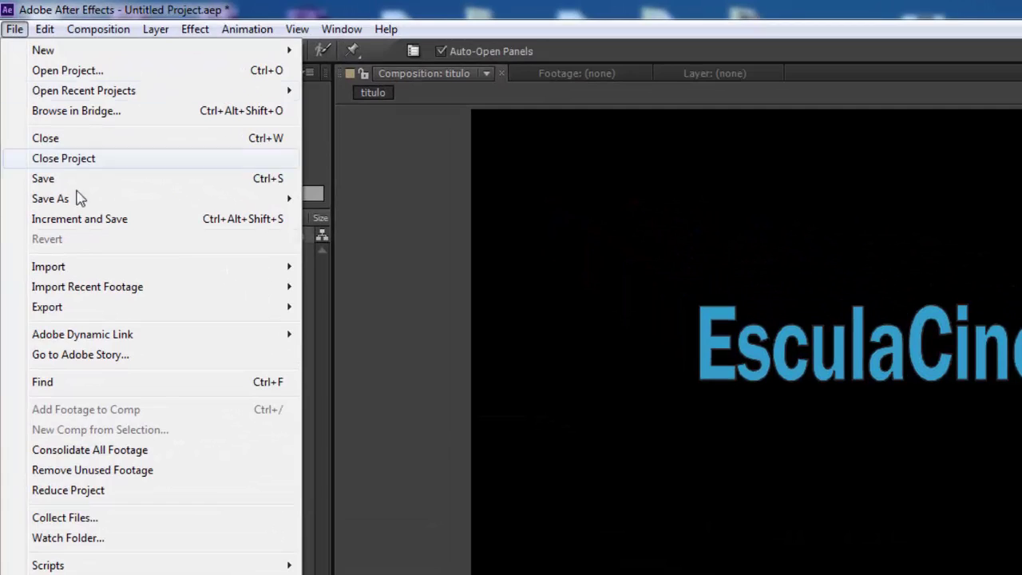
{"action": "mouse_move", "coordinate": [61, 448]}
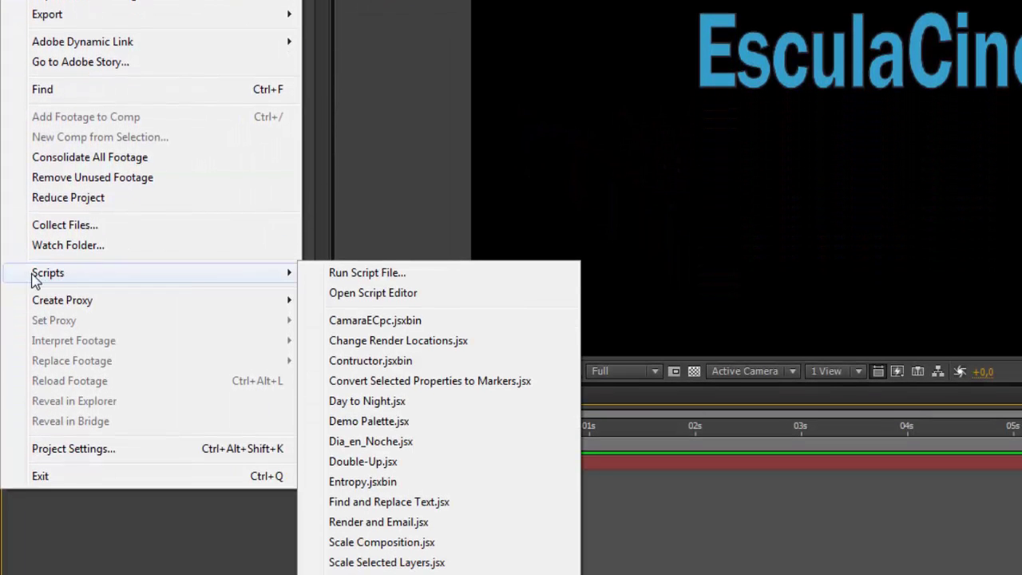
{"action": "left_click", "coordinate": [360, 486]}
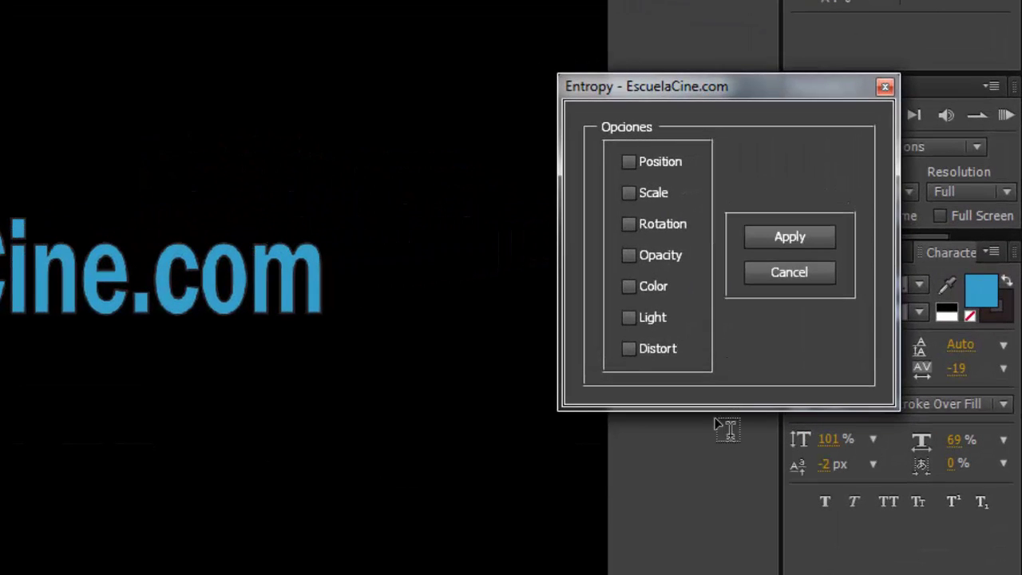
{"action": "left_click_drag", "start_coordinate": [764, 88], "coordinate": [766, 240]}
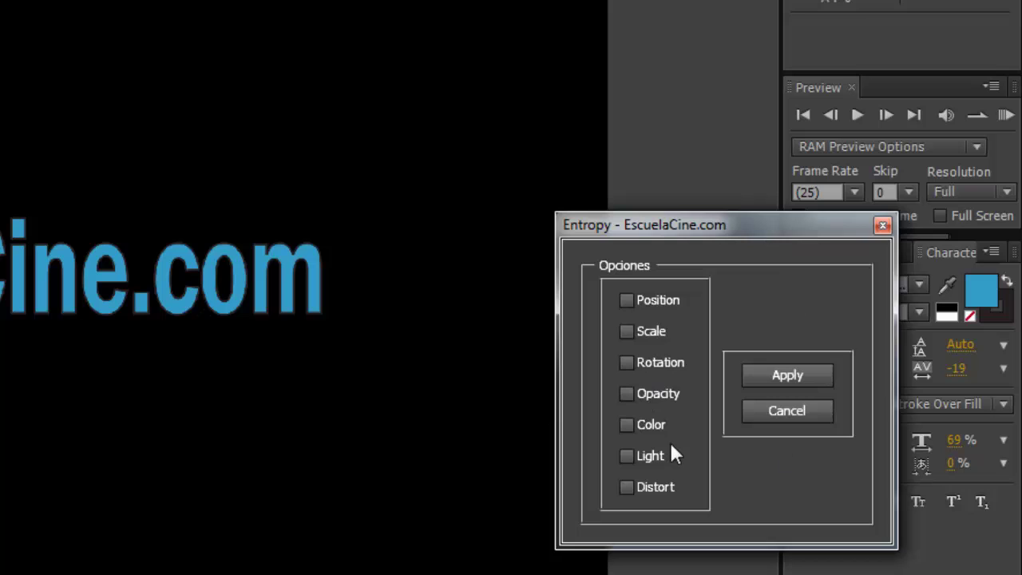
{"action": "left_click_drag", "start_coordinate": [723, 226], "coordinate": [758, 239]}
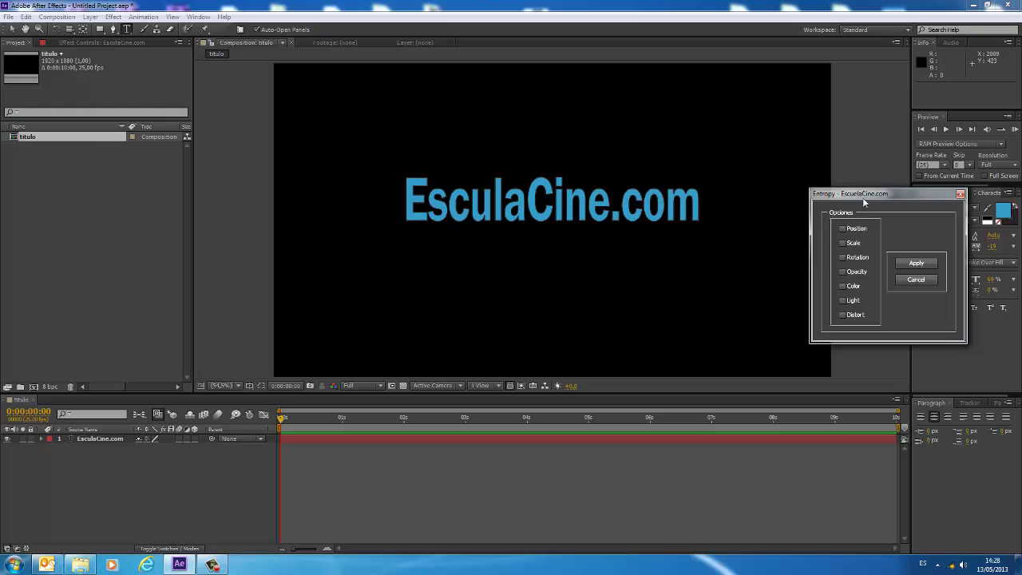
Step: Tick Position, Color, Light and Distort in Entropy, then dismiss the select-a-layer alert after Apply
{"action": "left_click_drag", "start_coordinate": [863, 202], "coordinate": [869, 229]}
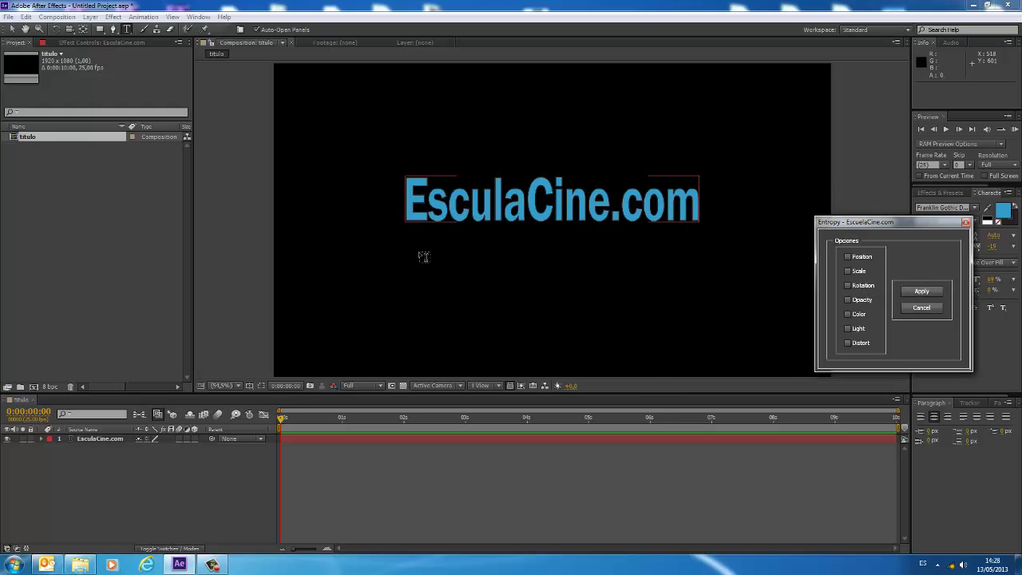
{"action": "left_click", "coordinate": [96, 439]}
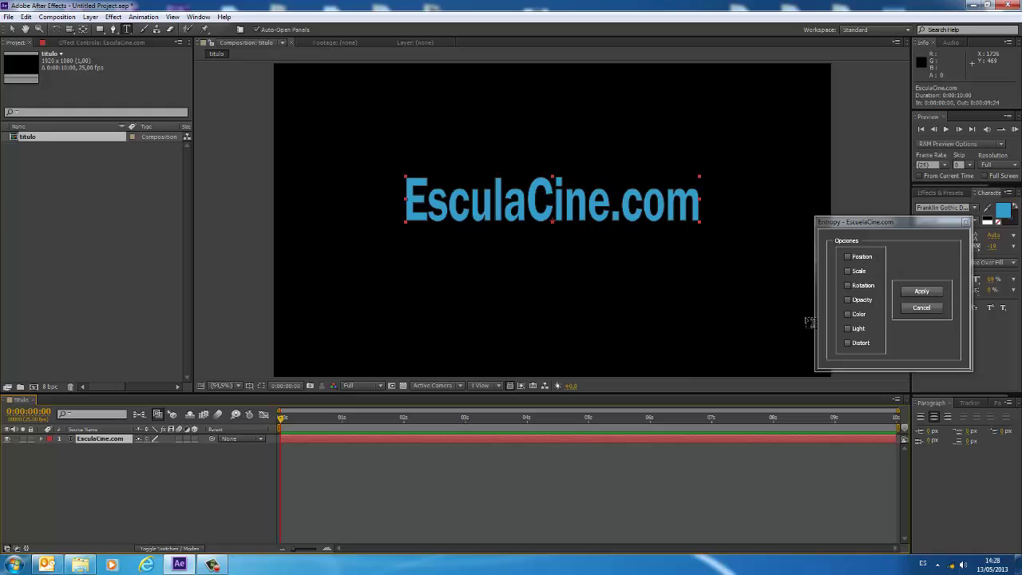
{"action": "left_click", "coordinate": [860, 240]}
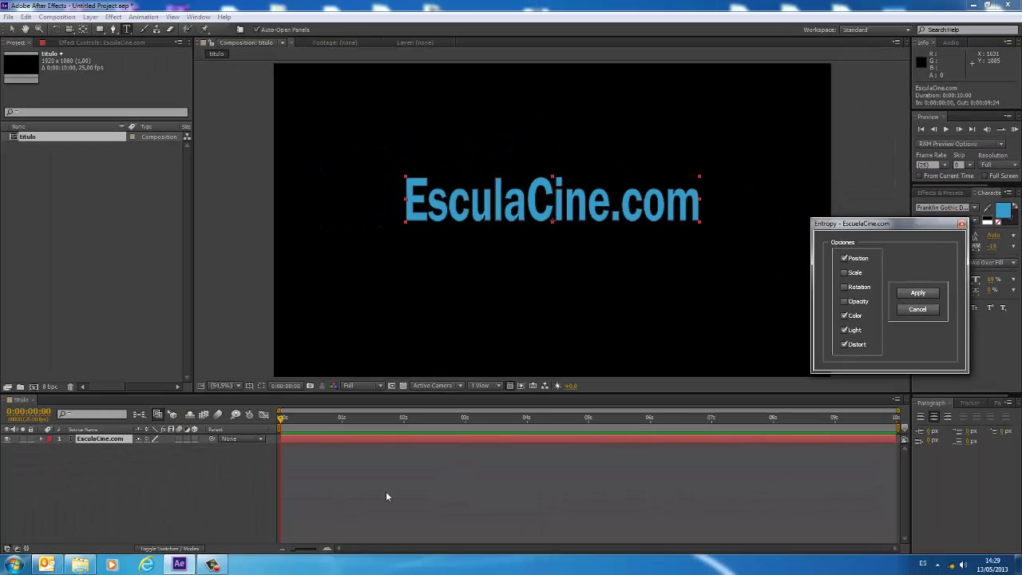
{"action": "left_click", "coordinate": [96, 438]}
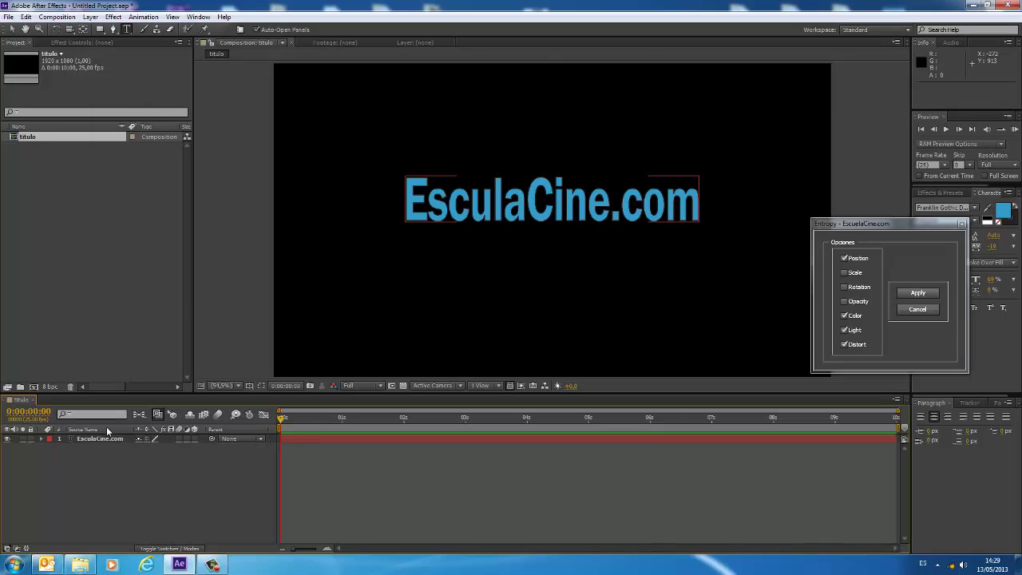
{"action": "key", "text": "v"}
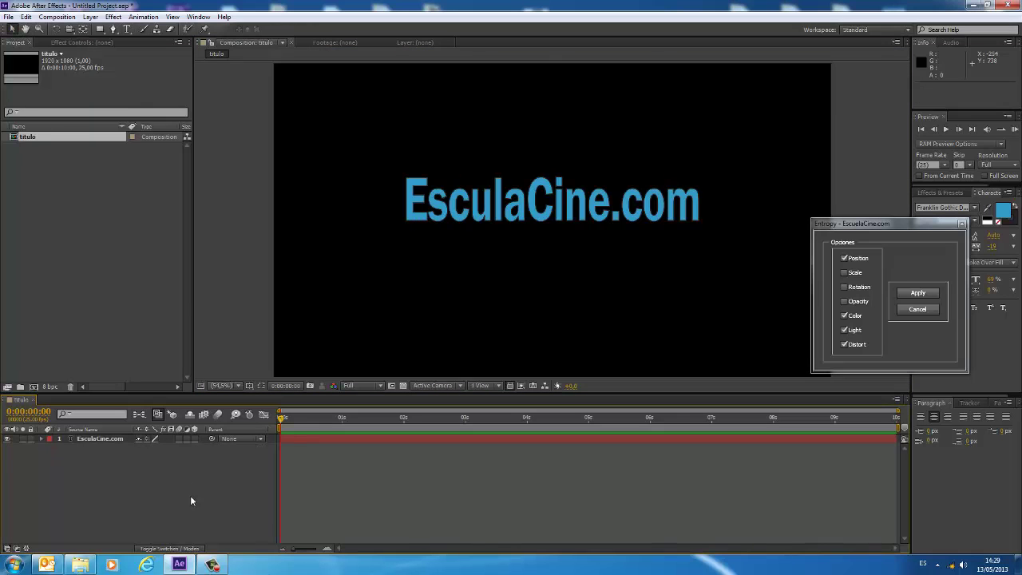
{"action": "left_click", "coordinate": [918, 292]}
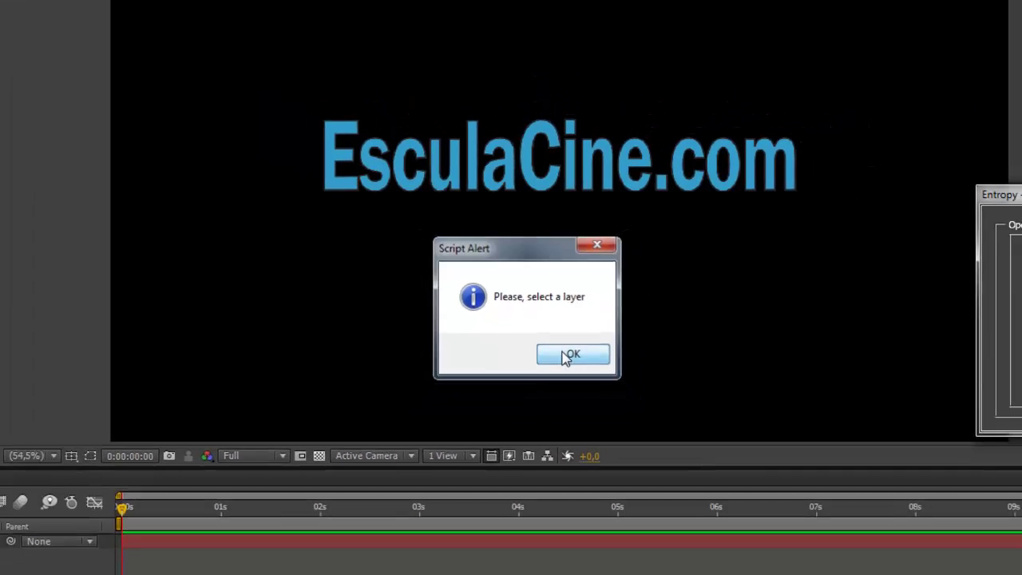
{"action": "left_click", "coordinate": [567, 380]}
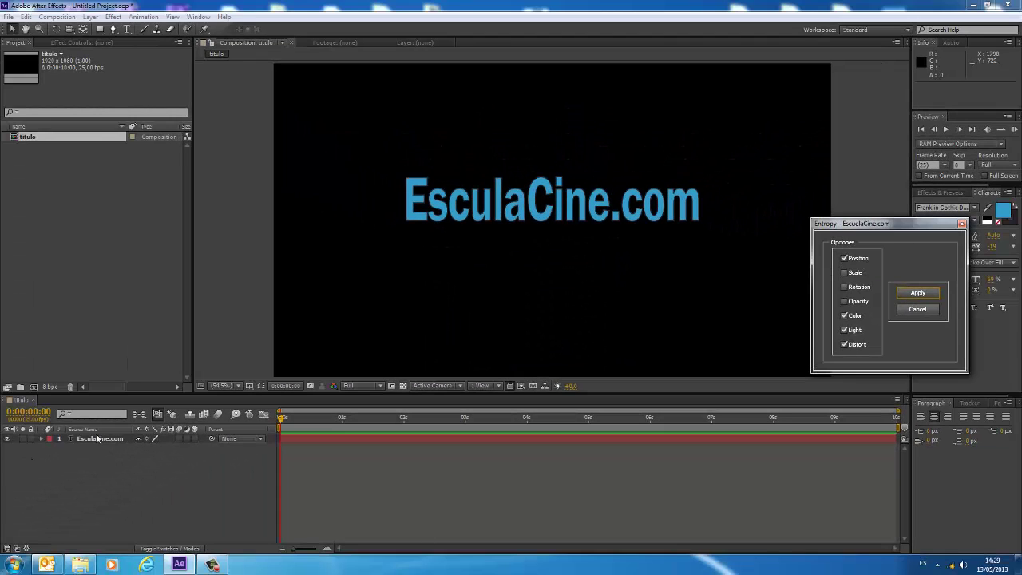
Step: Apply Entropy to the EsculaCine.com layer and shift Do not touch2's Colorize Hue to about 226.8° for cyan
{"action": "left_click", "coordinate": [97, 439]}
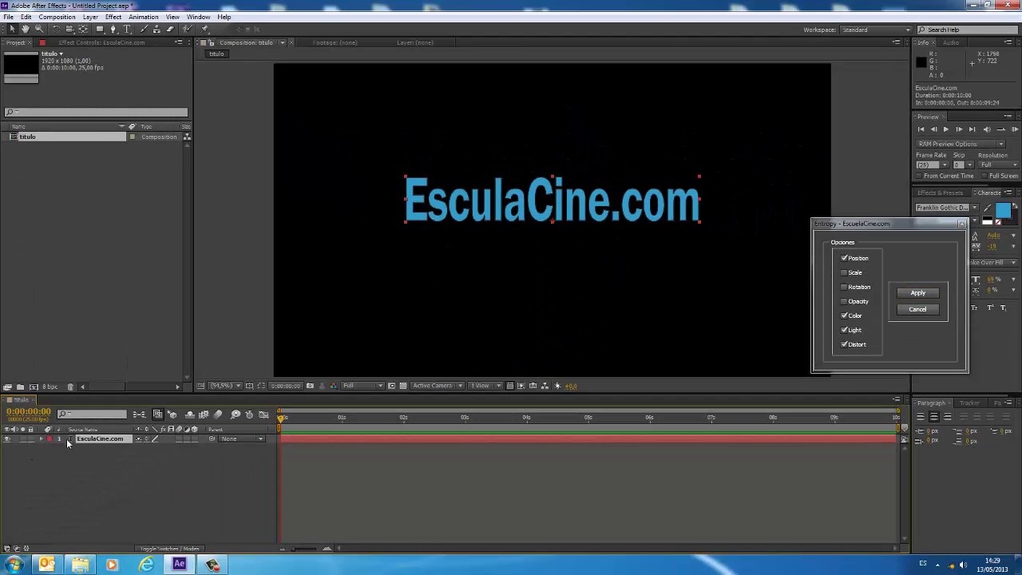
{"action": "left_click", "coordinate": [919, 294]}
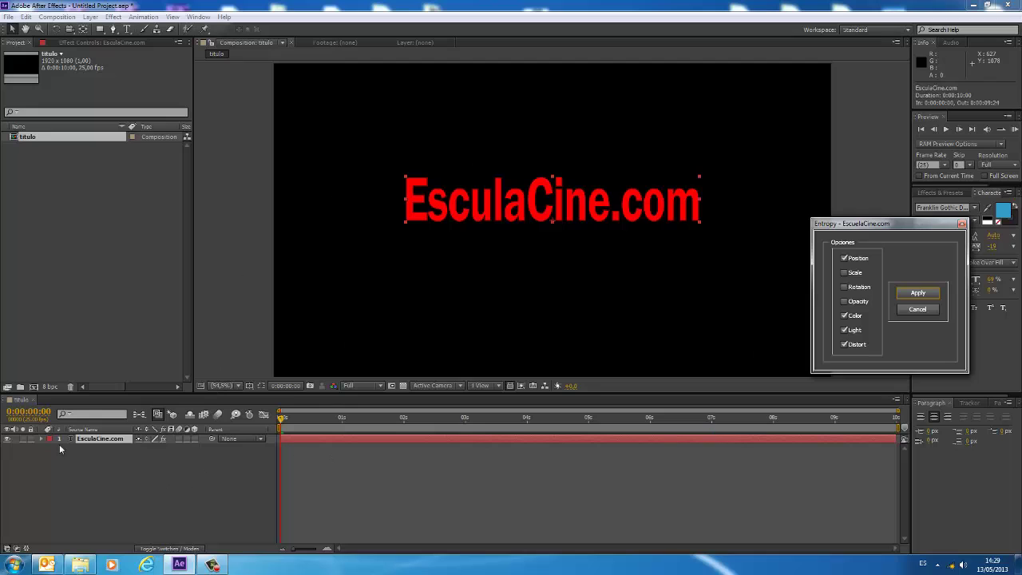
{"action": "left_click", "coordinate": [131, 43]}
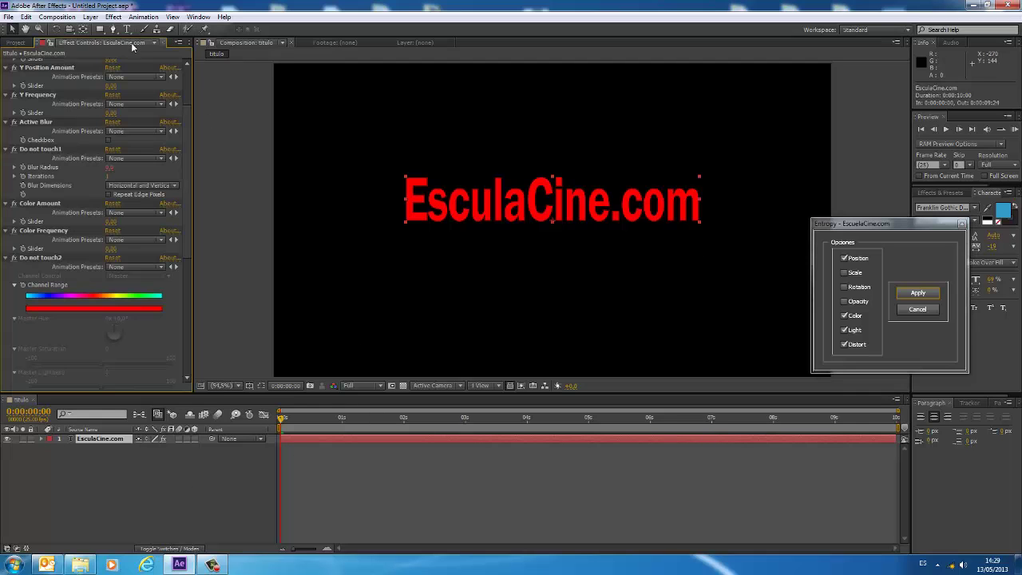
{"action": "left_click", "coordinate": [55, 301]}
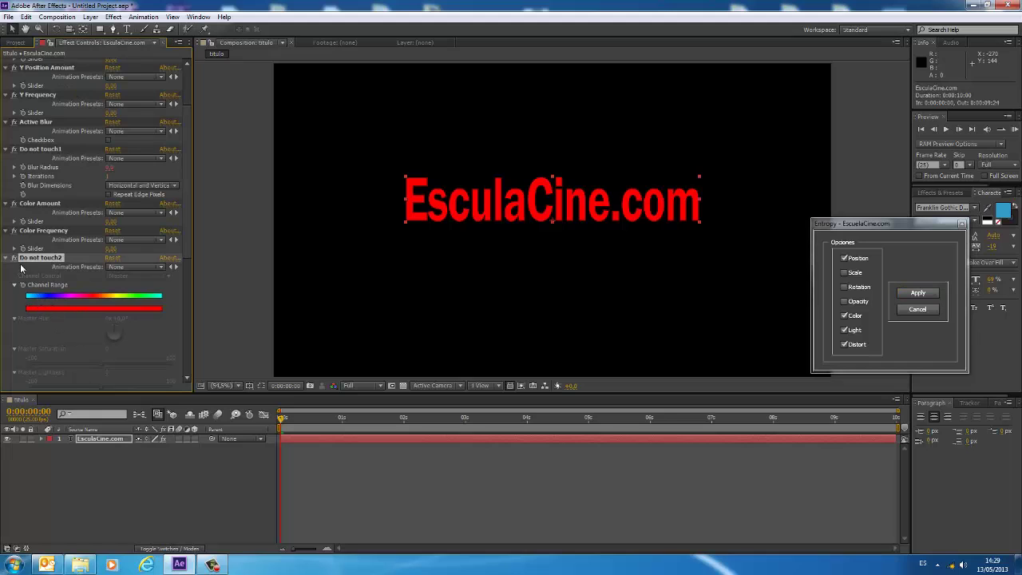
{"action": "scroll", "coordinate": [32, 292], "scroll_direction": "down", "scroll_amount": 1}
{"action": "scroll", "coordinate": [32, 292], "scroll_direction": "down", "scroll_amount": 1}
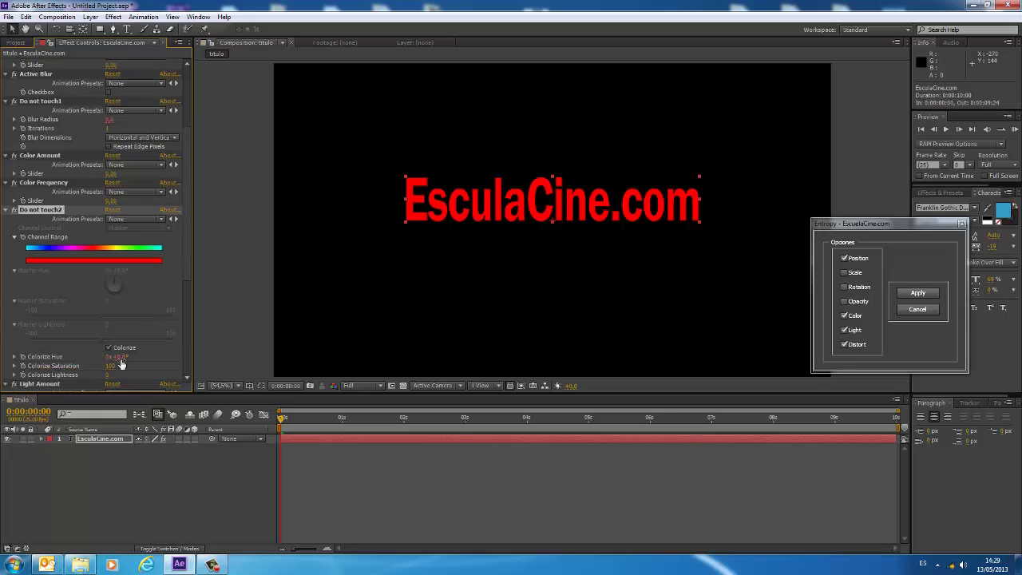
{"action": "mouse_move", "coordinate": [122, 364]}
{"action": "left_mouse_down"}
{"action": "mouse_move", "coordinate": [233, 357]}
{"action": "mouse_move", "coordinate": [220, 356]}
{"action": "left_mouse_up"}
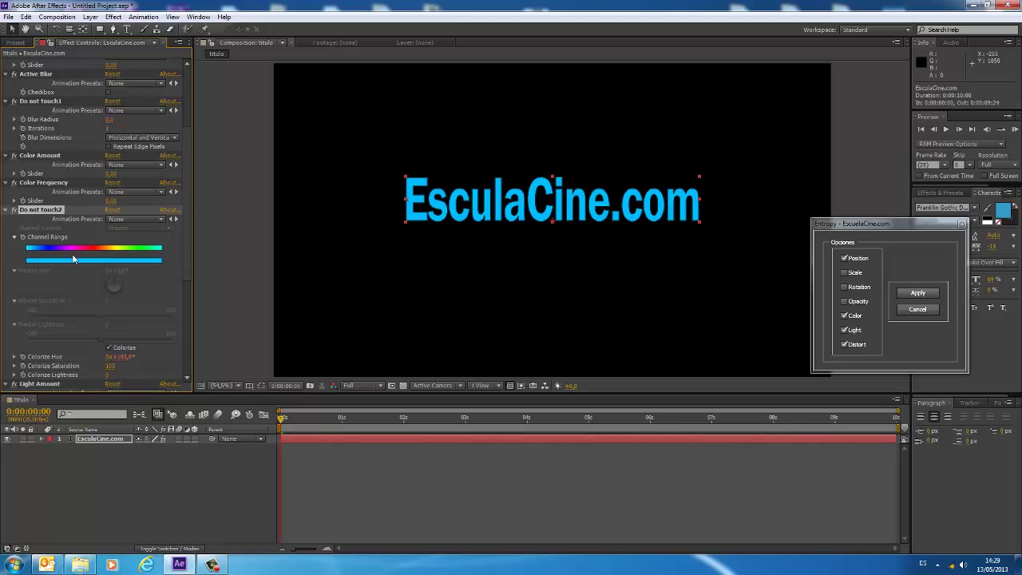
Step: Collapse the Do not touch2 and Reference effect settings, then expand Reference again
{"action": "left_click", "coordinate": [6, 210]}
{"action": "scroll", "coordinate": [28, 250], "scroll_direction": "up", "scroll_amount": 3}
{"action": "scroll", "coordinate": [56, 322], "scroll_direction": "up", "scroll_amount": 1}
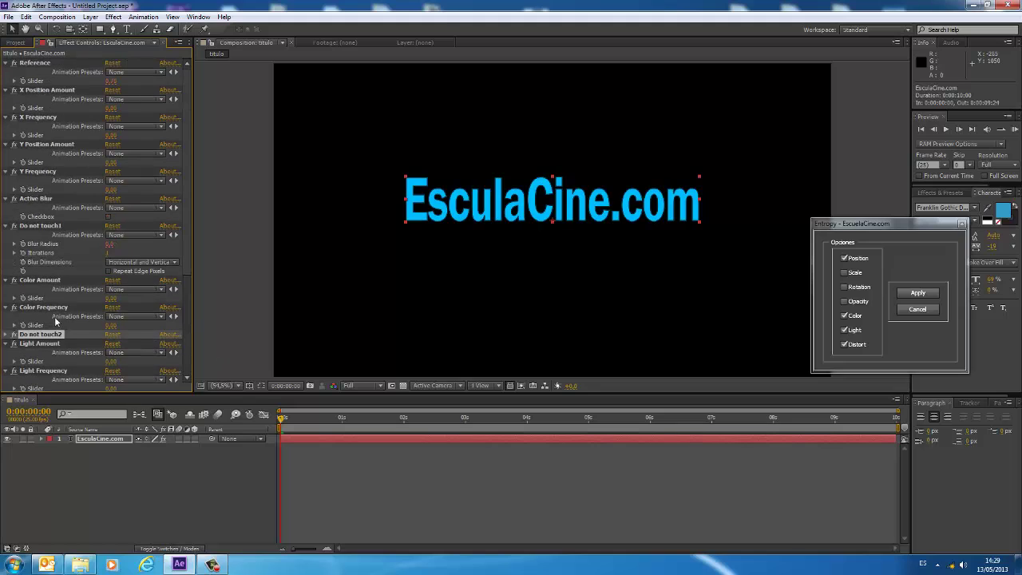
{"action": "left_click", "coordinate": [6, 63]}
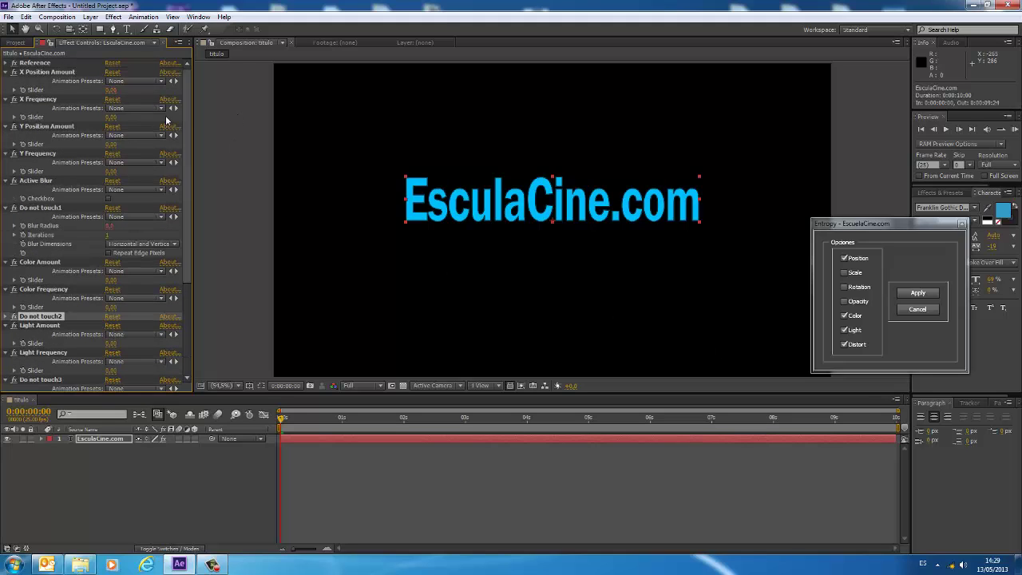
{"action": "left_click", "coordinate": [6, 63]}
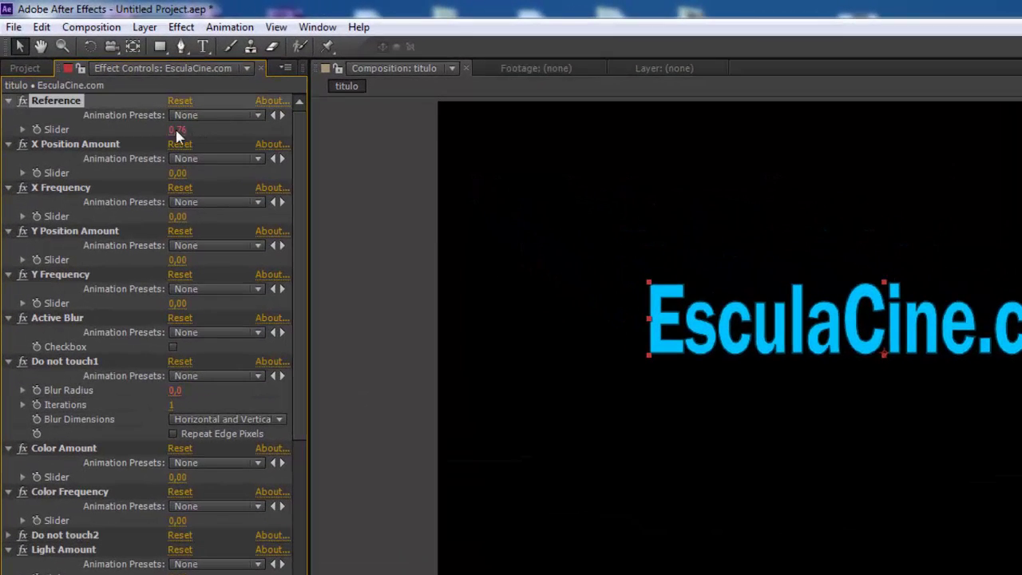
Step: Set Reference to 0.76 and raise Entropy's X Position Amount and X Frequency
{"action": "left_click_drag", "start_coordinate": [109, 132], "coordinate": [331, 154]}
{"action": "left_click", "coordinate": [8, 102]}
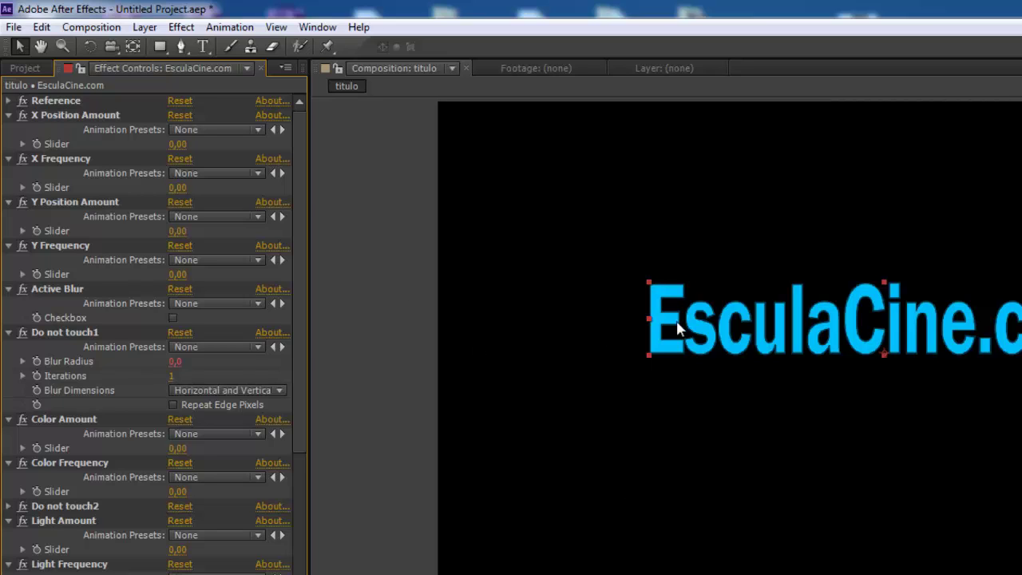
{"action": "left_click_drag", "start_coordinate": [181, 145], "coordinate": [193, 142]}
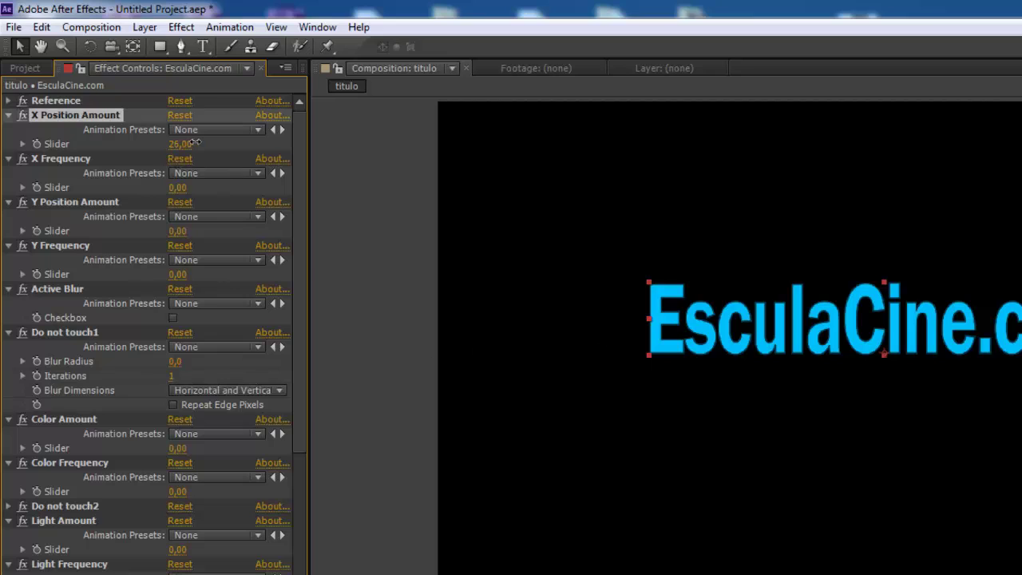
{"action": "left_click_drag", "start_coordinate": [194, 142], "coordinate": [215, 142]}
{"action": "left_click_drag", "start_coordinate": [177, 187], "coordinate": [225, 187]}
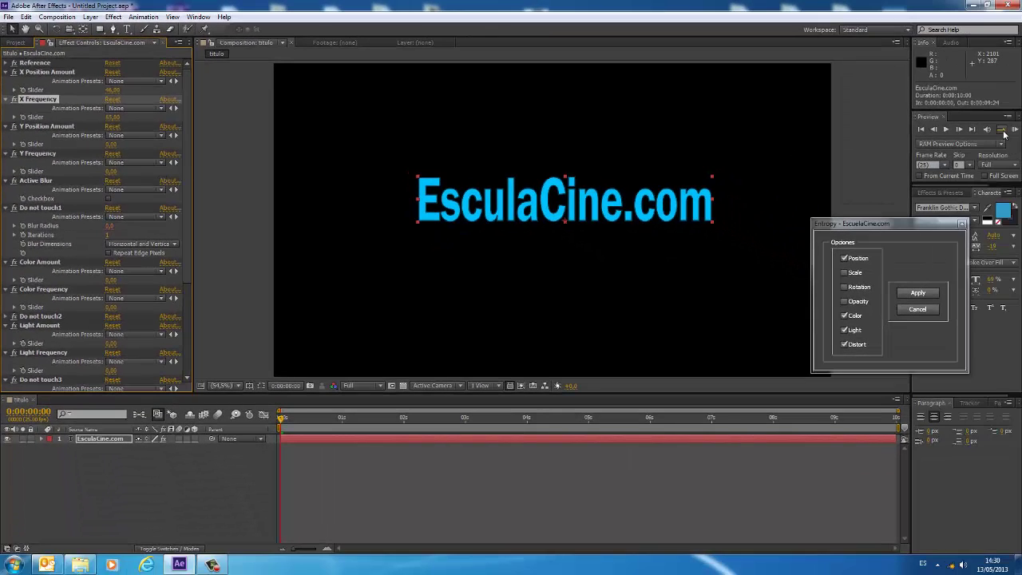
Step: Preview the sideways jitter, then bring X Frequency down to 7 and preview again
{"action": "left_click", "coordinate": [1013, 129]}
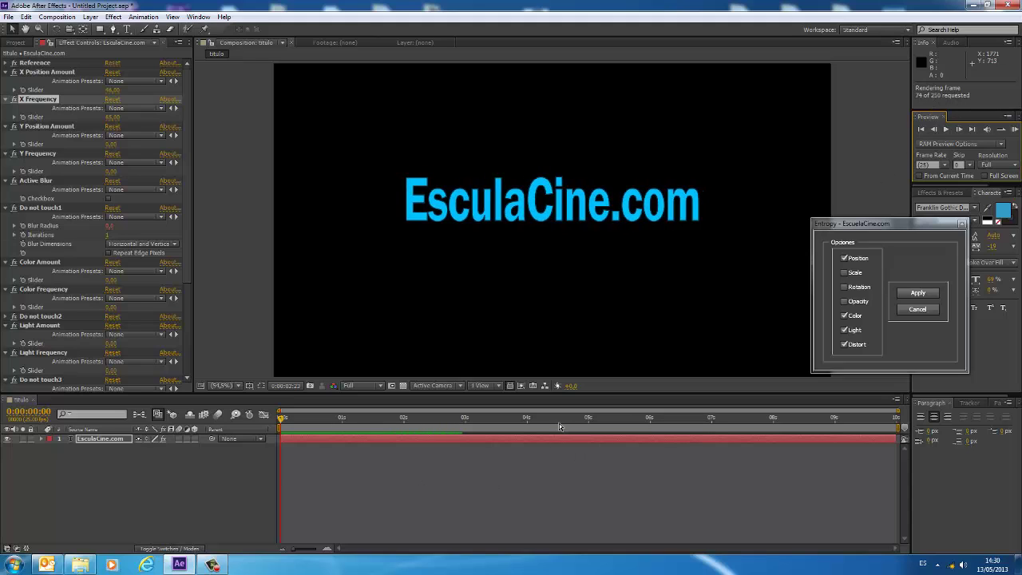
{"action": "left_click", "coordinate": [397, 502]}
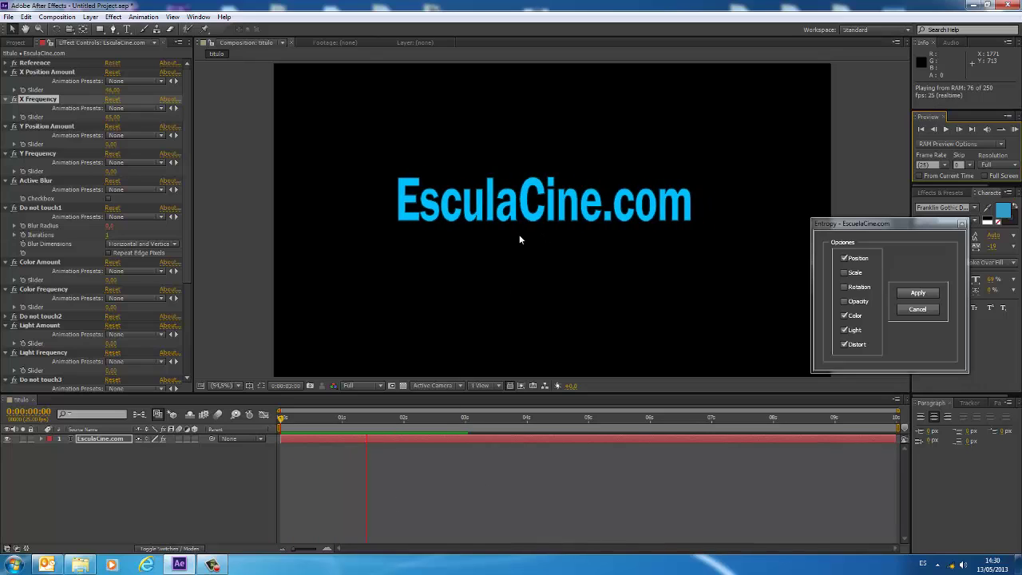
{"action": "left_click", "coordinate": [431, 220]}
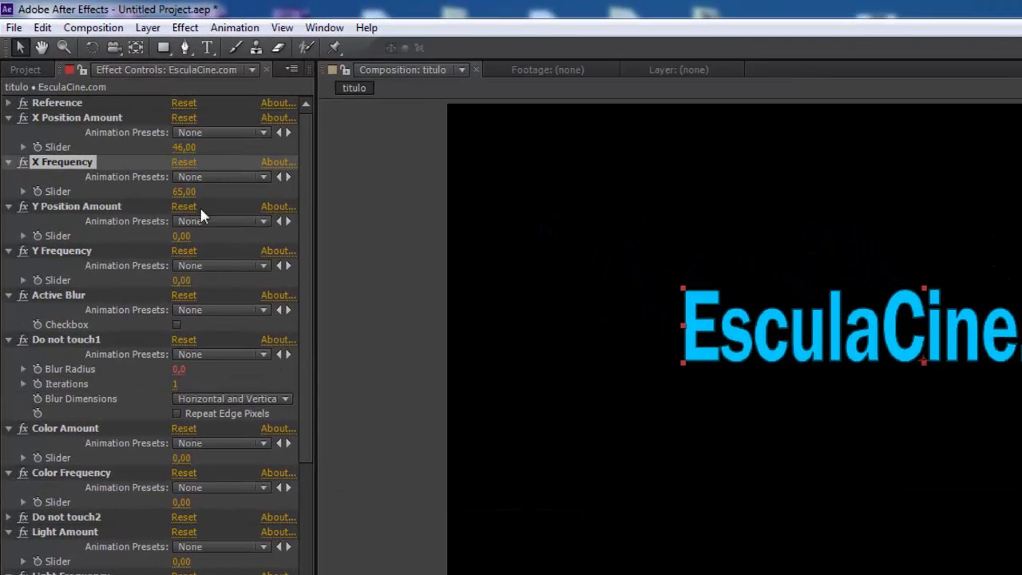
{"action": "left_click_drag", "start_coordinate": [183, 192], "coordinate": [142, 190]}
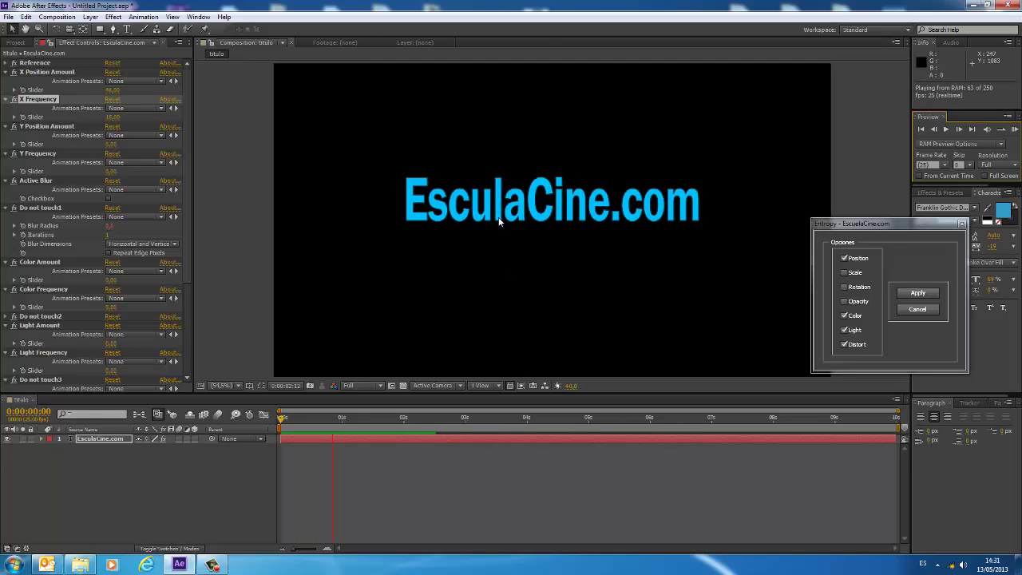
{"action": "key", "text": "space"}
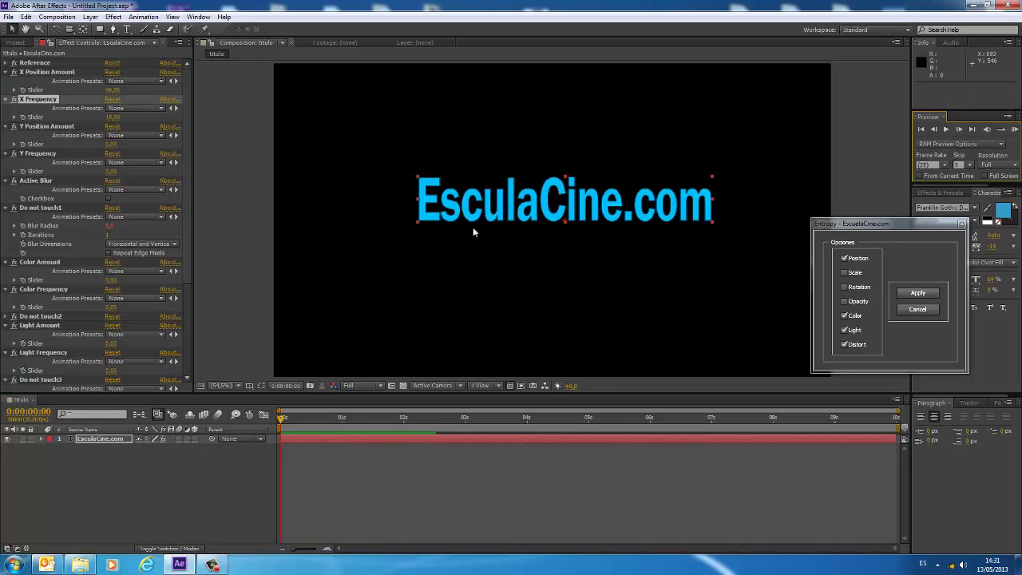
{"action": "key", "text": "space"}
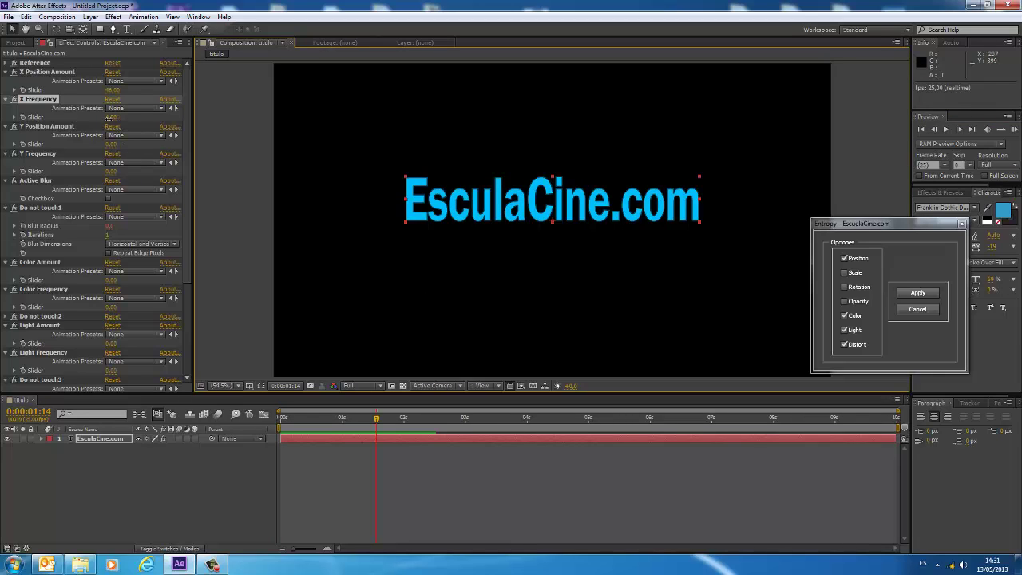
{"action": "left_click", "coordinate": [109, 117]}
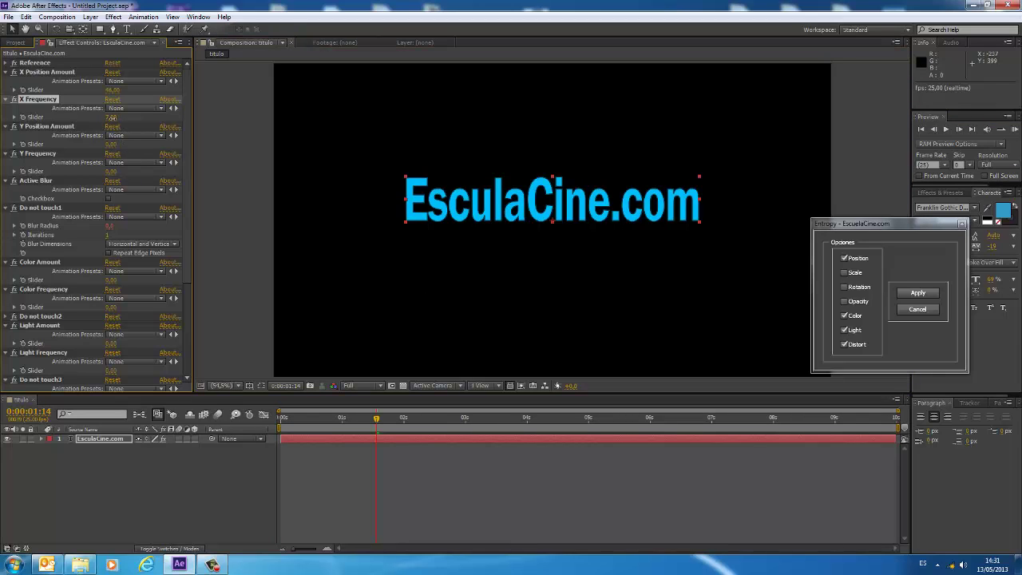
{"action": "left_click", "coordinate": [1013, 129]}
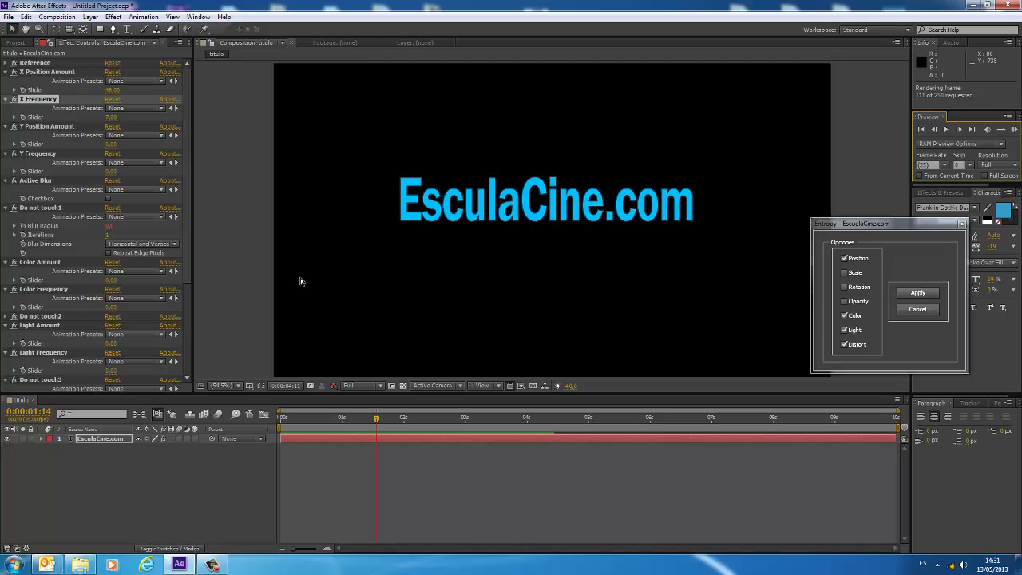
Step: Preview a much stronger X Position Amount, then settle on X Position Amount 1 and X Frequency 130
{"action": "left_click", "coordinate": [109, 90]}
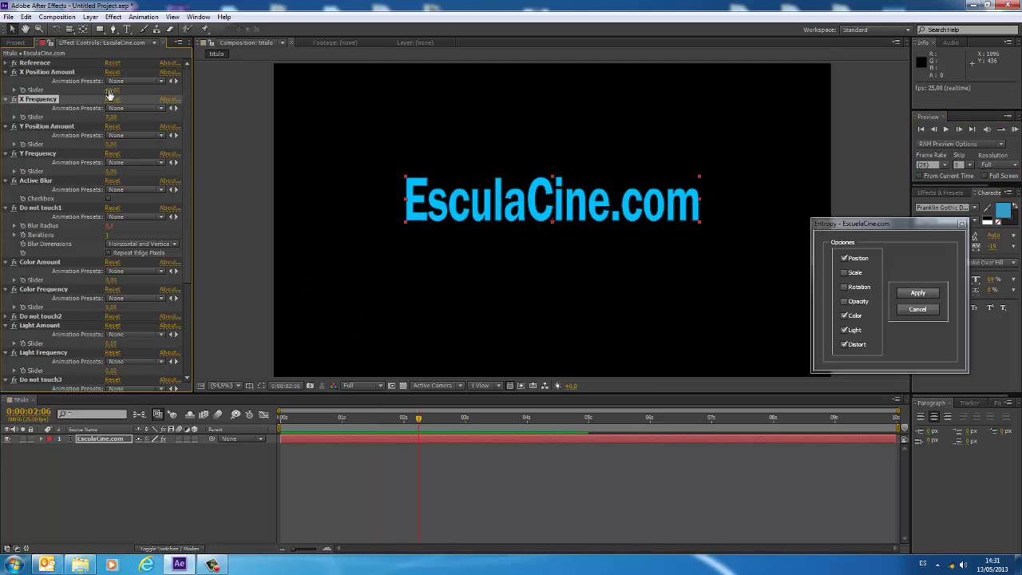
{"action": "left_click_drag", "start_coordinate": [111, 92], "coordinate": [128, 90]}
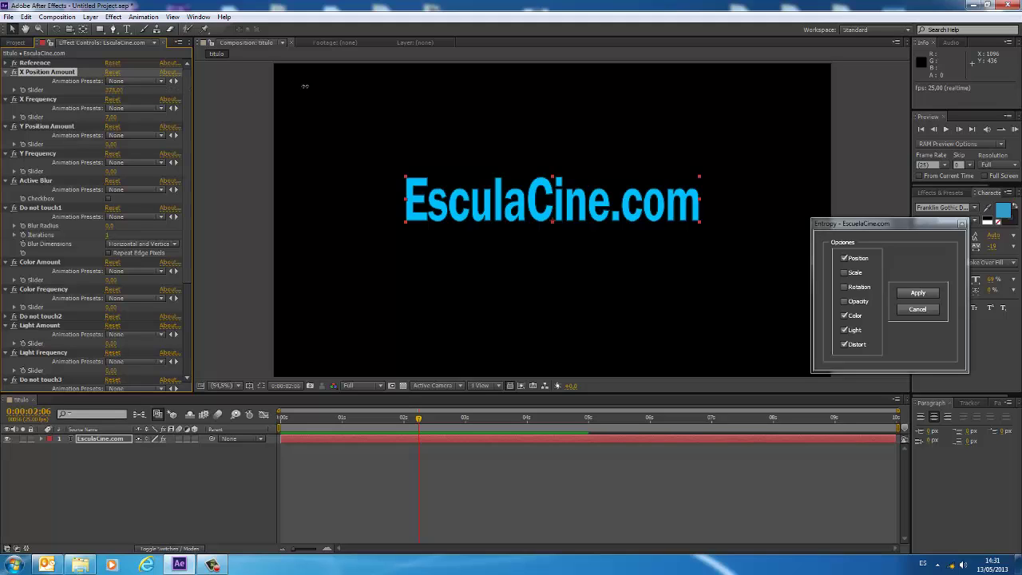
{"action": "left_click_drag", "start_coordinate": [304, 85], "coordinate": [760, 79]}
{"action": "left_click", "coordinate": [1014, 129]}
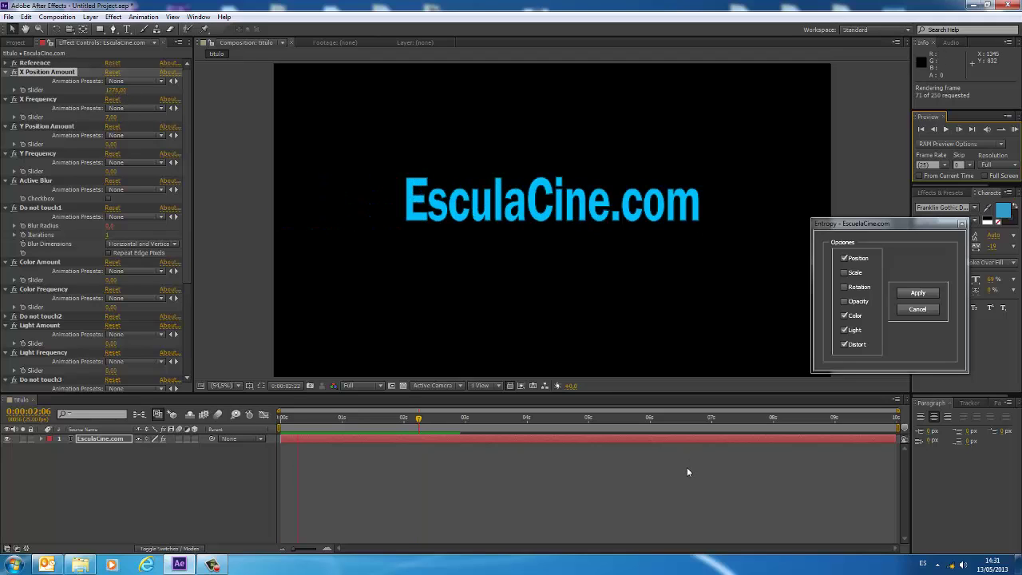
{"action": "key", "text": "space"}
{"action": "key", "text": "space"}
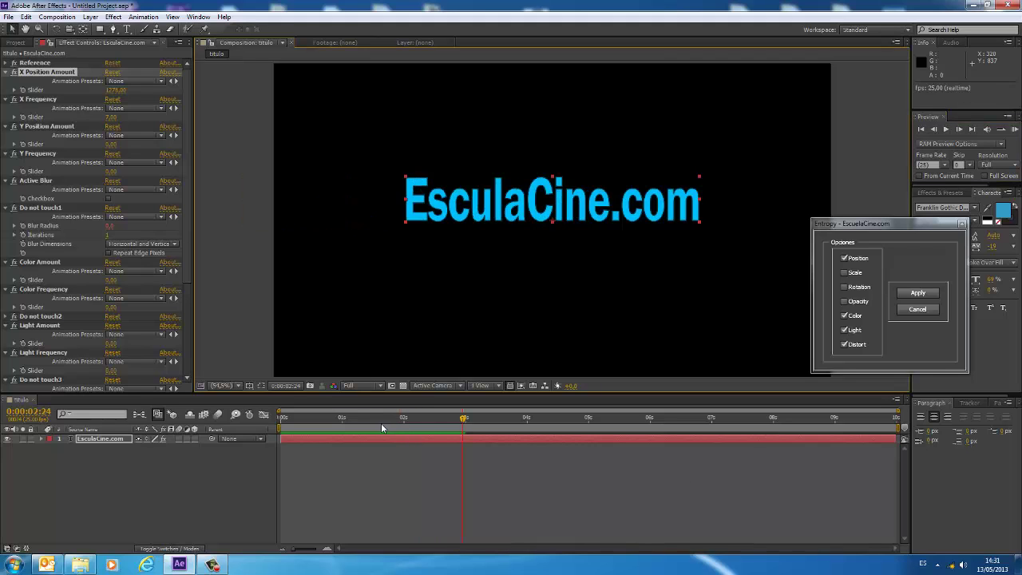
{"action": "left_click", "coordinate": [290, 421]}
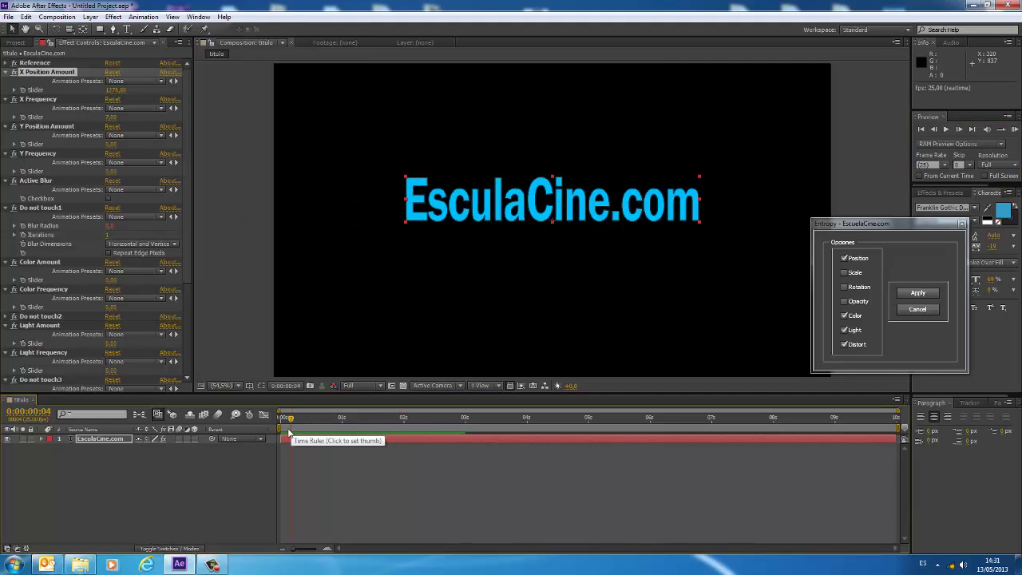
{"action": "left_click", "coordinate": [115, 90]}
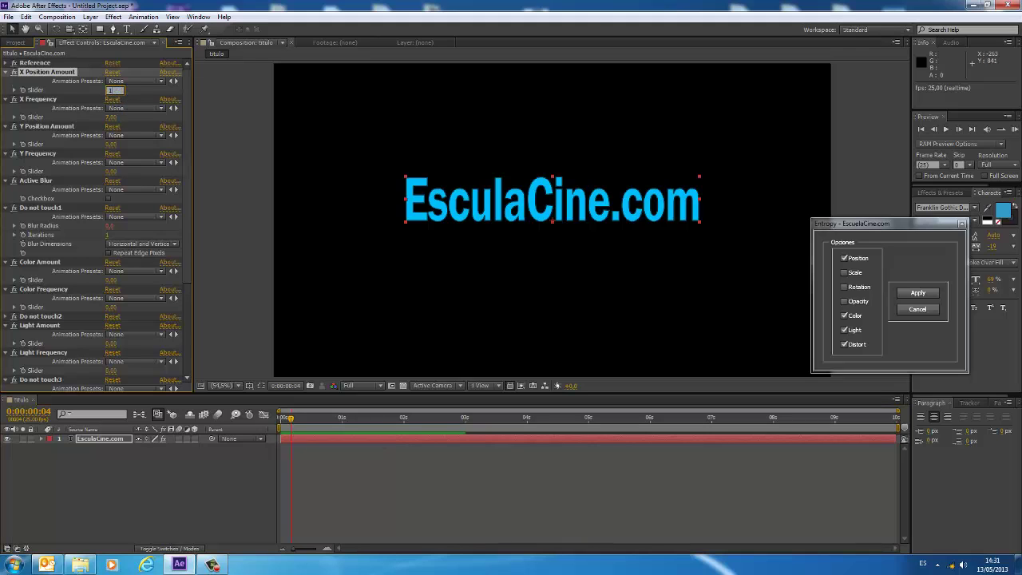
{"action": "left_click", "coordinate": [108, 119]}
{"action": "type", "text": "130"}
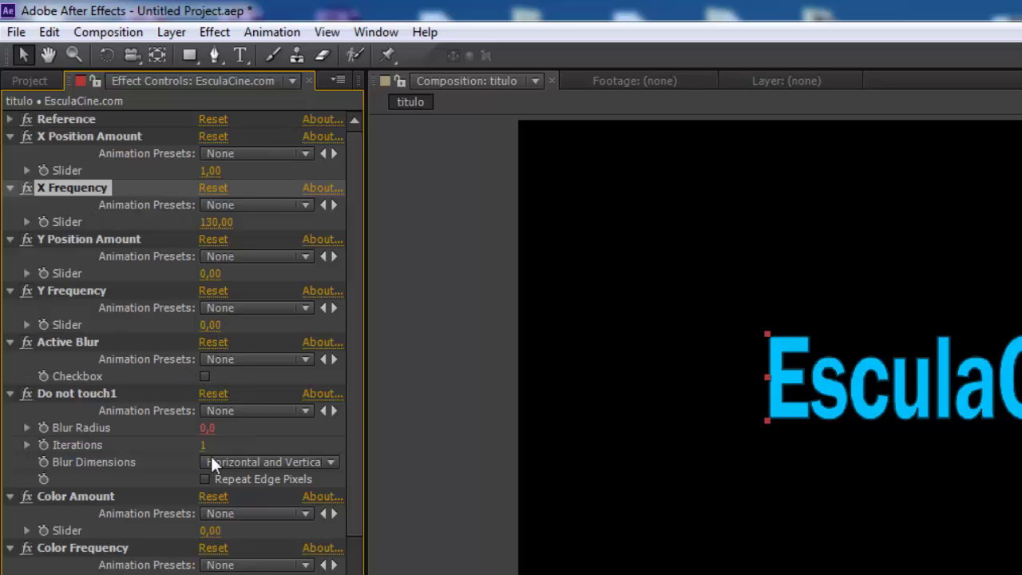
Step: Enable Active Blur under Do not touch1 and preview the smeared cyan streaks
{"action": "left_click", "coordinate": [11, 393]}
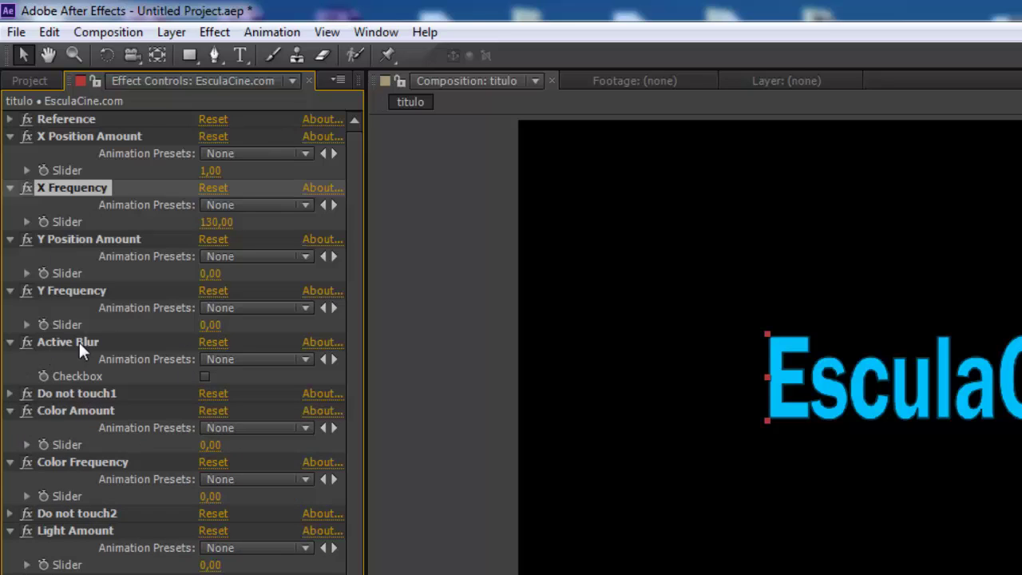
{"action": "left_click", "coordinate": [204, 376]}
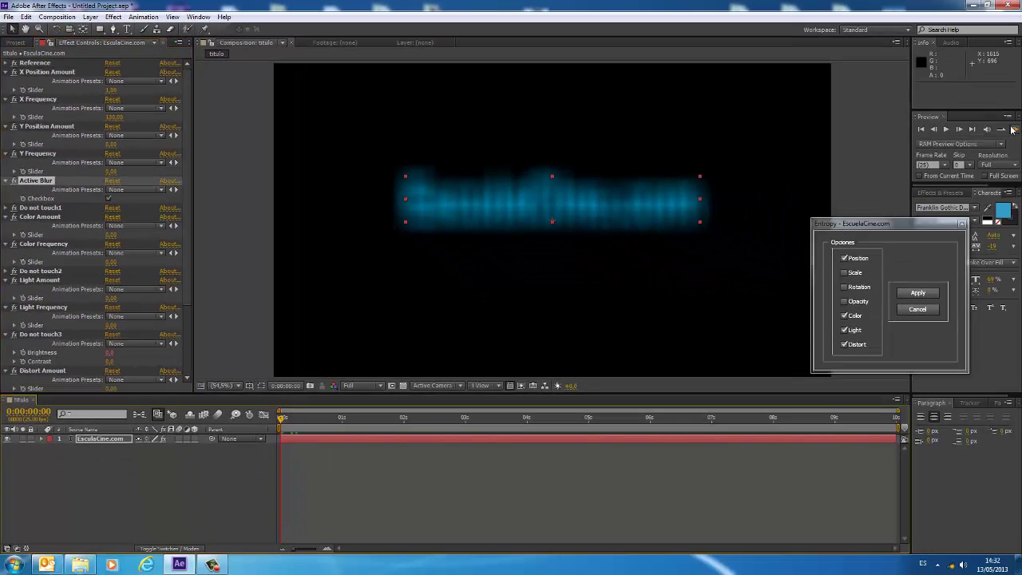
{"action": "left_click", "coordinate": [1013, 130]}
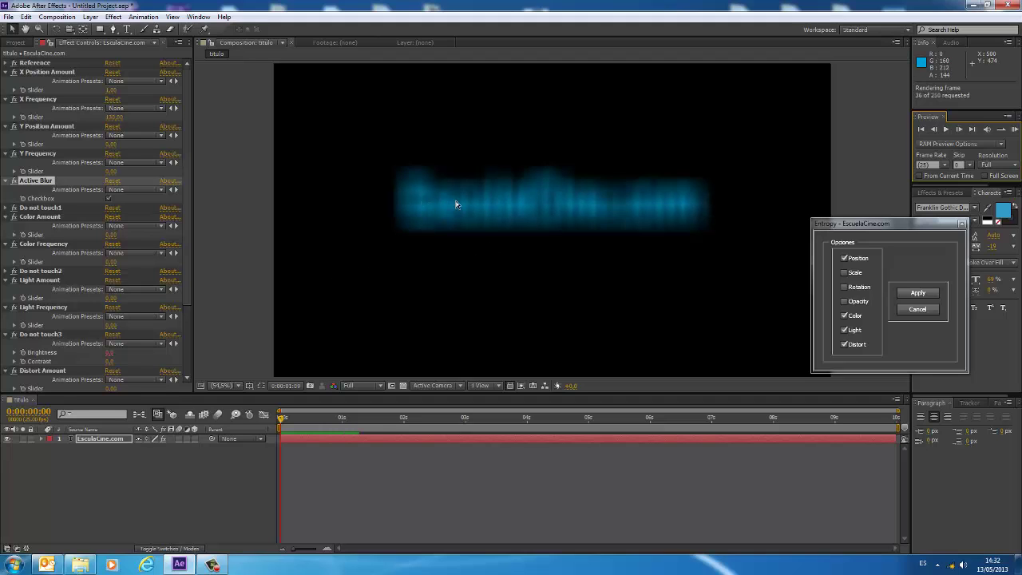
{"action": "left_click", "coordinate": [115, 94]}
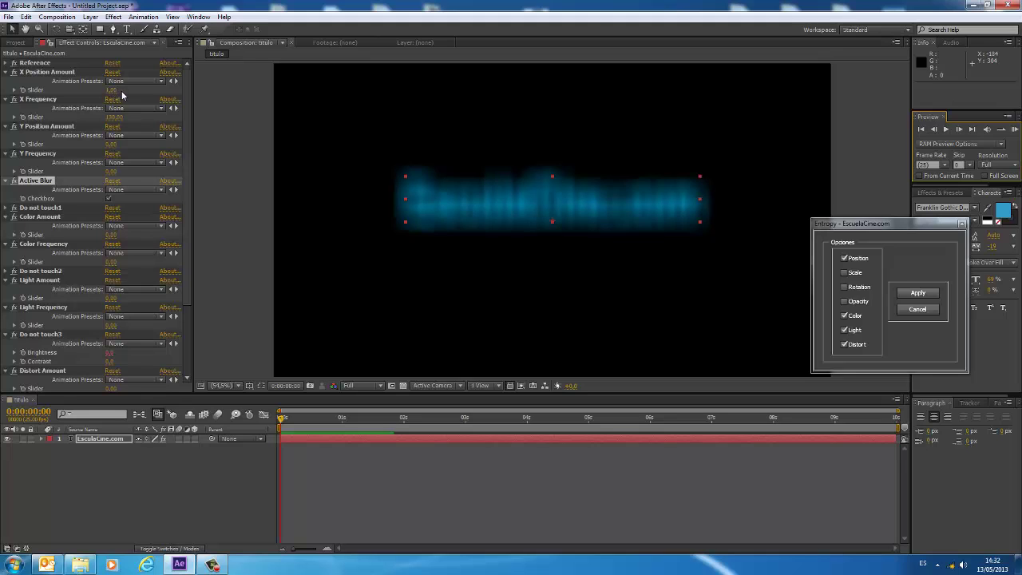
{"action": "left_click", "coordinate": [135, 96]}
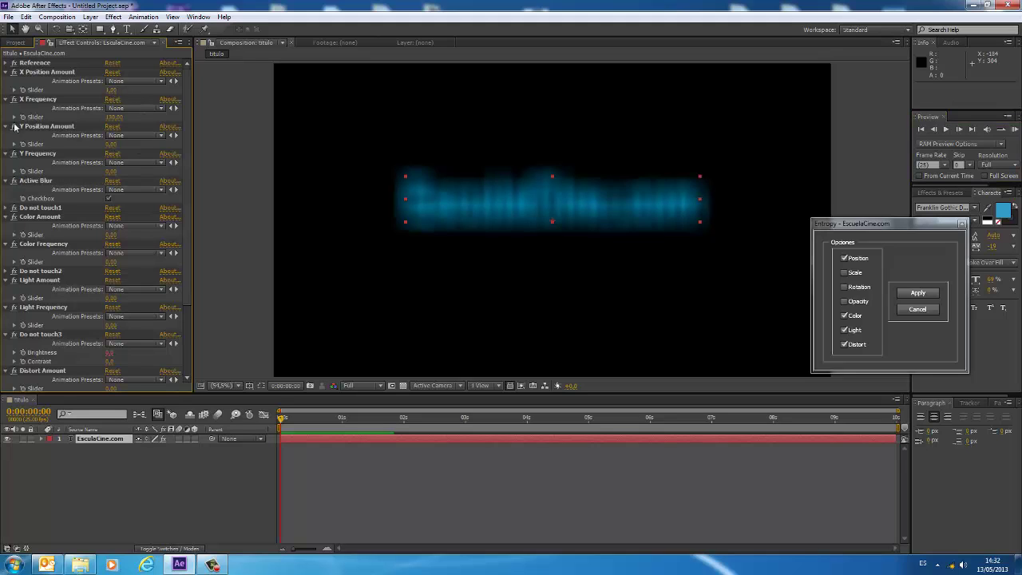
{"action": "scroll", "coordinate": [53, 291], "scroll_direction": "down", "scroll_amount": 3}
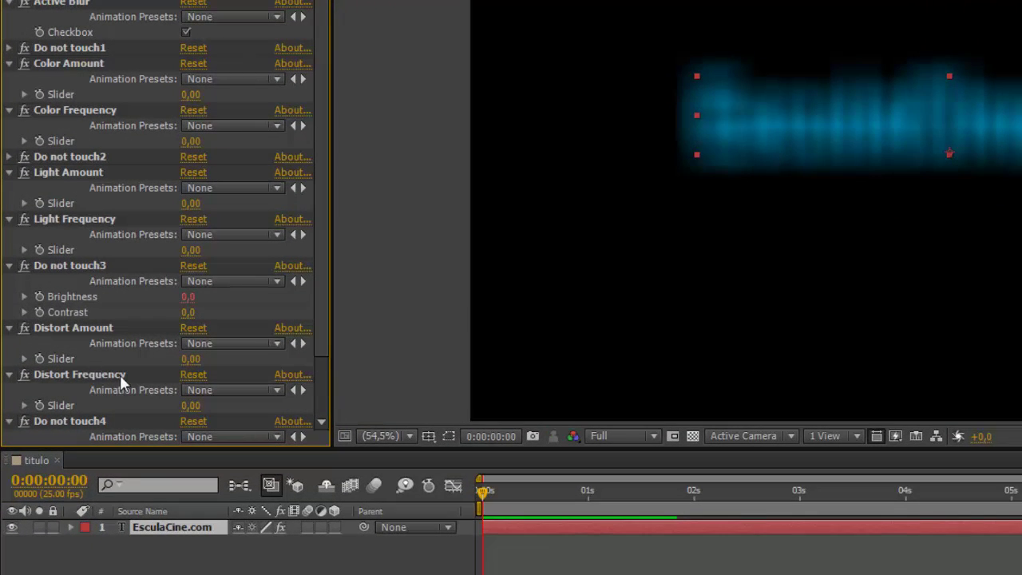
Step: Raise Distort Amount to 184 and Distort Frequency to 21, then deselect the title layer
{"action": "left_click_drag", "start_coordinate": [190, 359], "coordinate": [365, 360]}
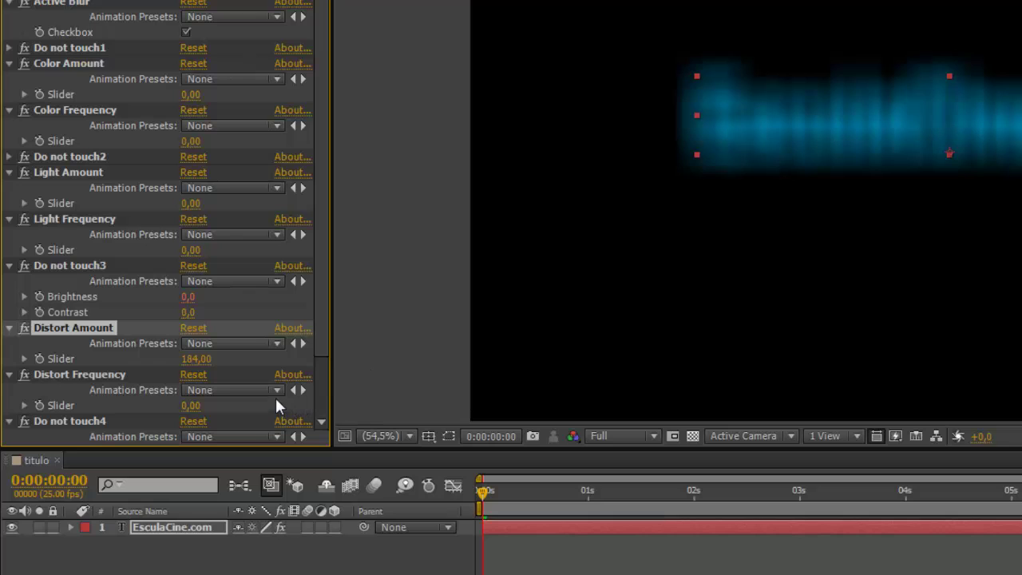
{"action": "left_click_drag", "start_coordinate": [190, 405], "coordinate": [218, 404]}
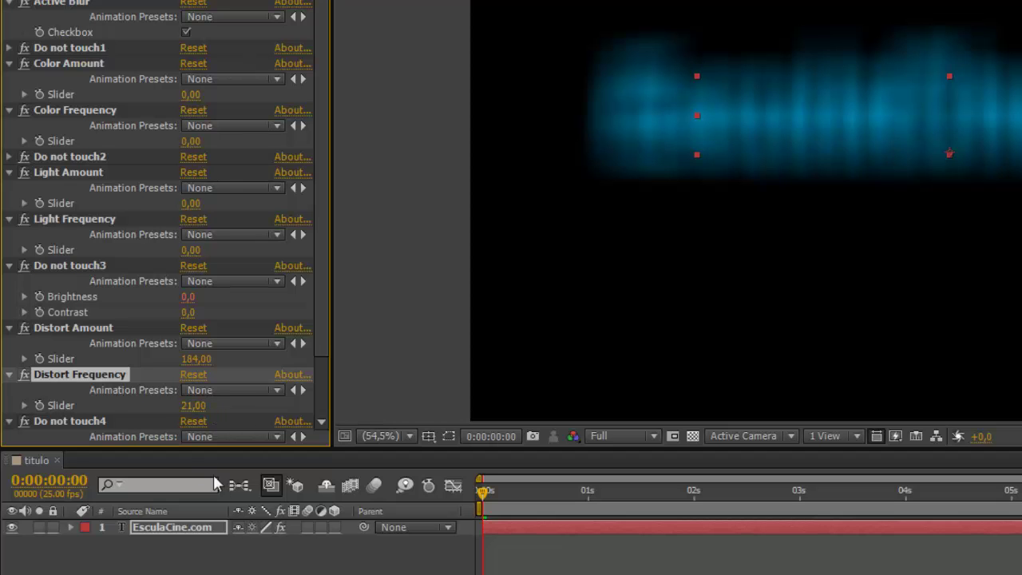
{"action": "left_click", "coordinate": [213, 474]}
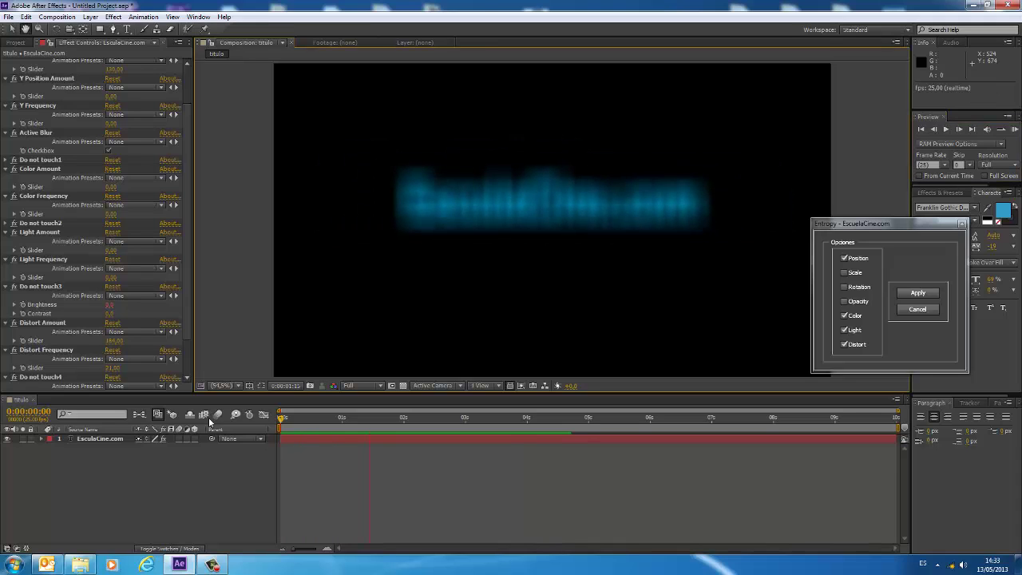
Step: Restart the preview to watch the glitching EsculaCine.com title
{"action": "key", "text": "space"}
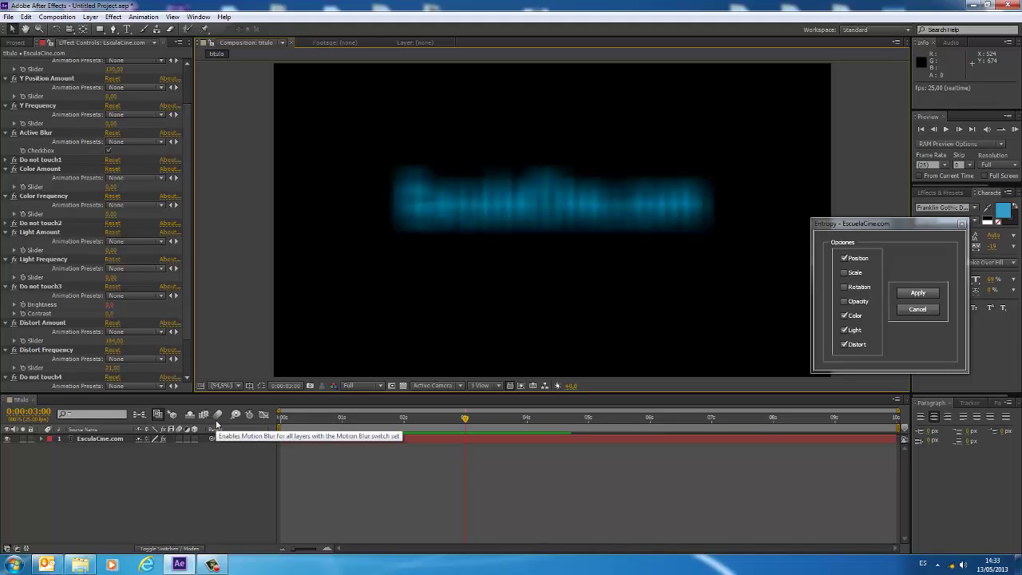
{"action": "key", "text": "space"}
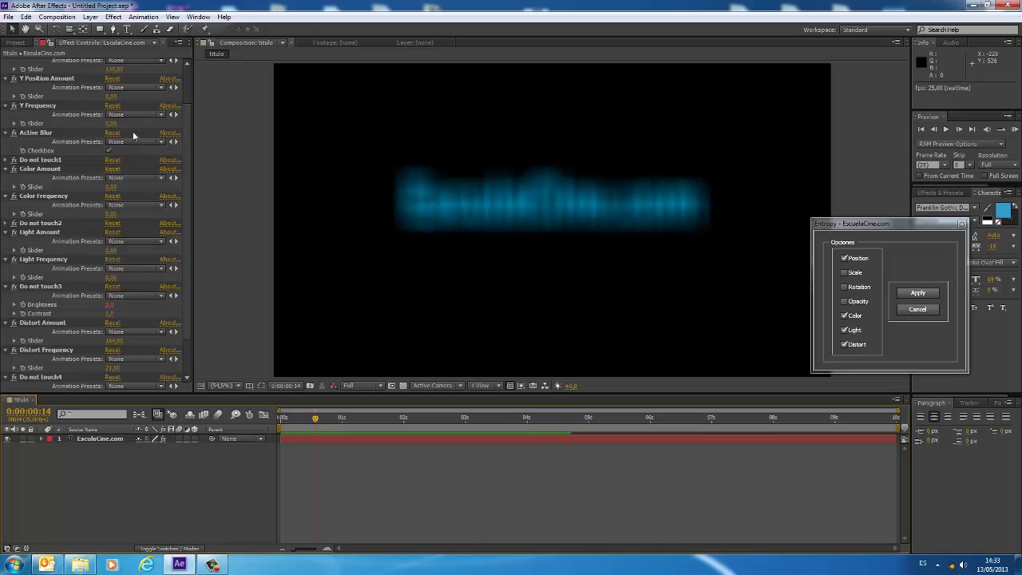
{"action": "scroll", "coordinate": [132, 131], "scroll_direction": "up", "scroll_amount": 2}
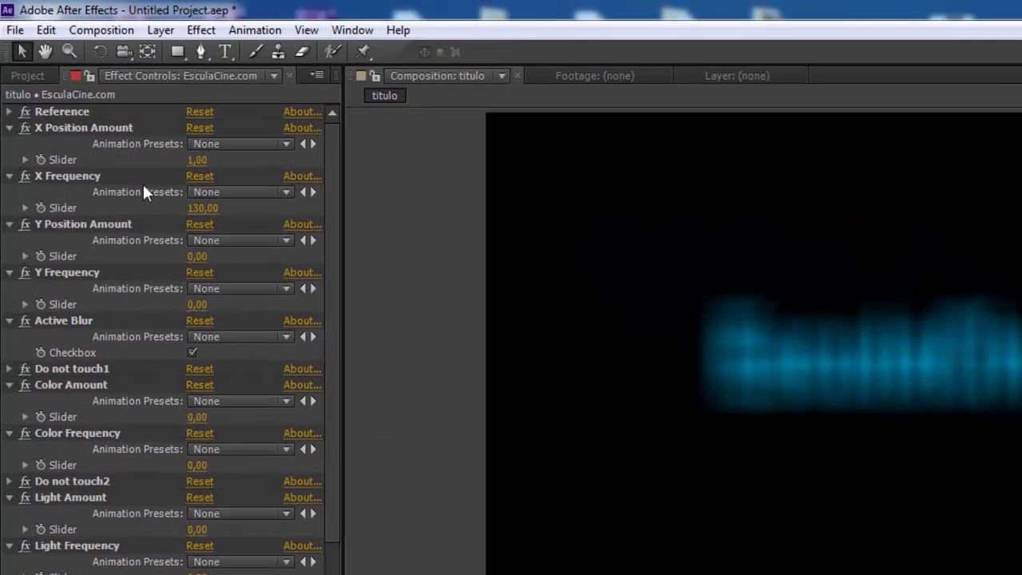
Step: Lower X Frequency to 29, then raise Color Amount to 295 and Color Frequency to 141
{"action": "left_click_drag", "start_coordinate": [203, 208], "coordinate": [131, 224]}
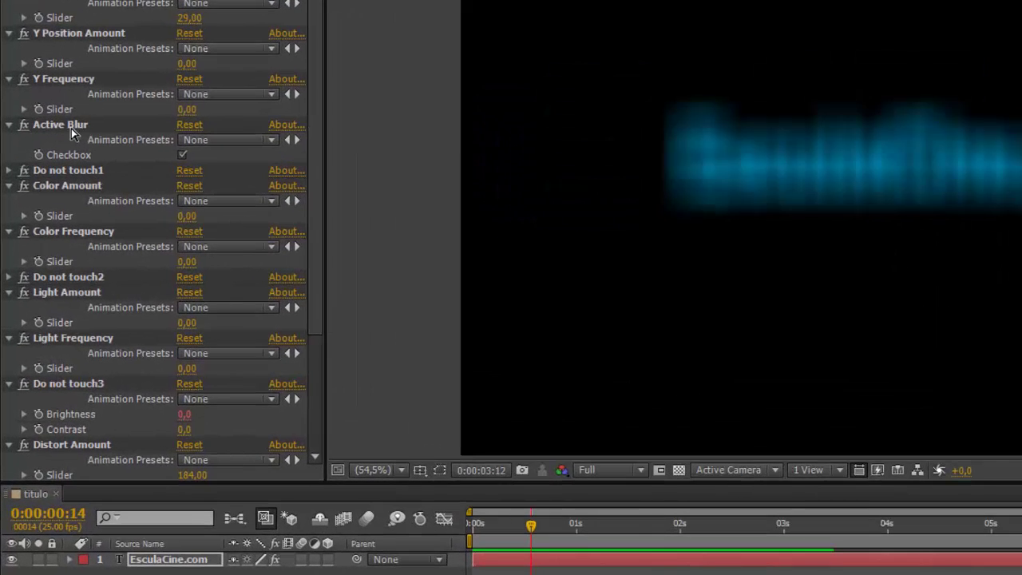
{"action": "left_click", "coordinate": [183, 155]}
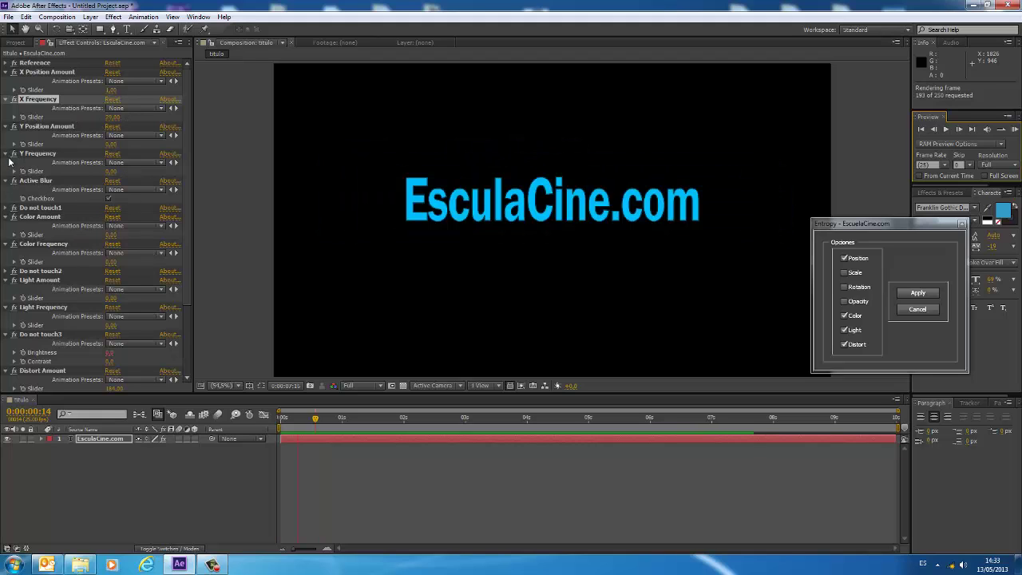
{"action": "key", "text": "space"}
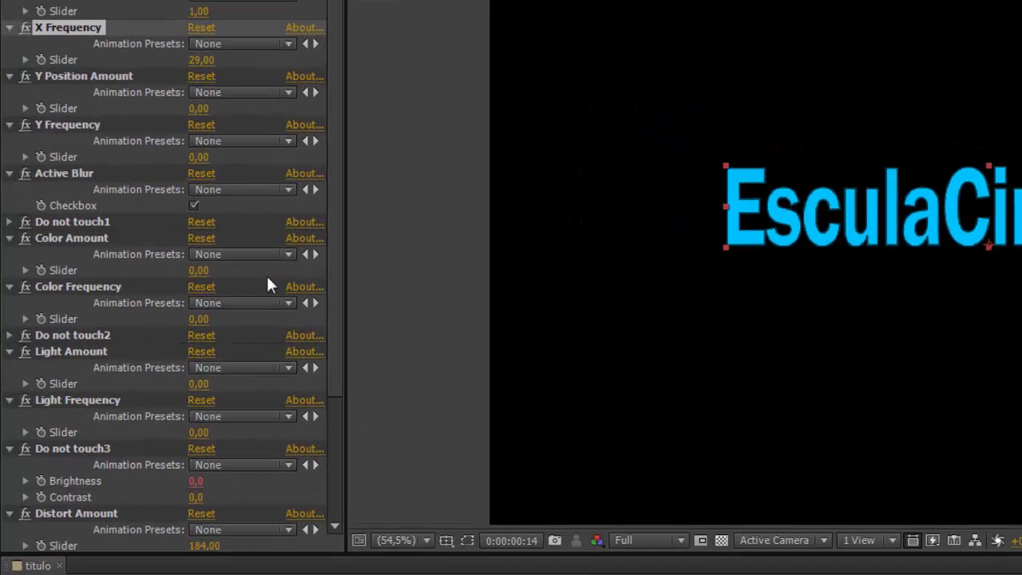
{"action": "mouse_move", "coordinate": [198, 270]}
{"action": "left_mouse_down"}
{"action": "mouse_move", "coordinate": [495, 264]}
{"action": "mouse_move", "coordinate": [471, 266]}
{"action": "left_mouse_up"}
{"action": "left_click_drag", "start_coordinate": [198, 318], "coordinate": [406, 318]}
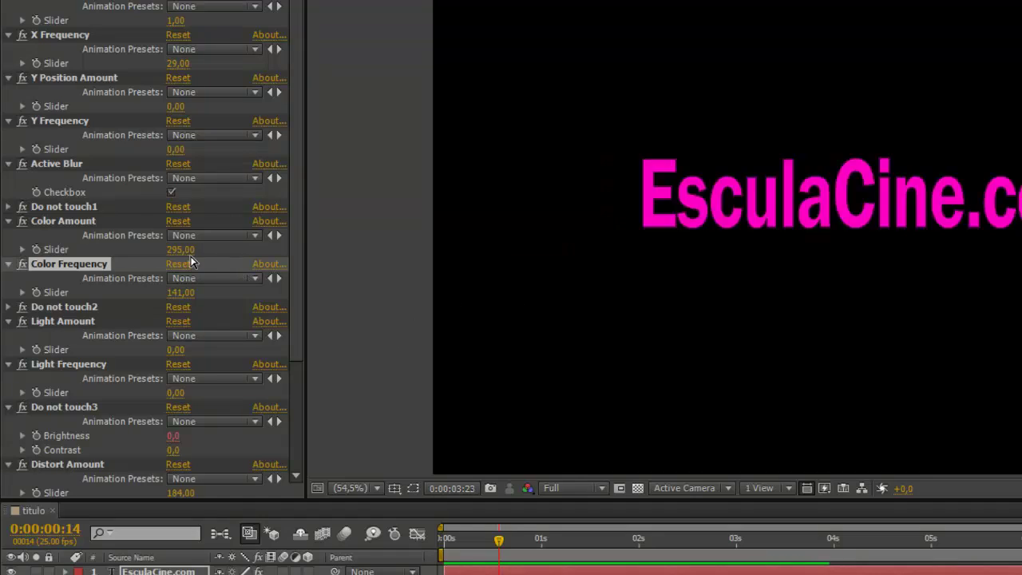
Step: Drop Entropy's Color Amount down to 14
{"action": "left_click_drag", "start_coordinate": [180, 249], "coordinate": [5, 261]}
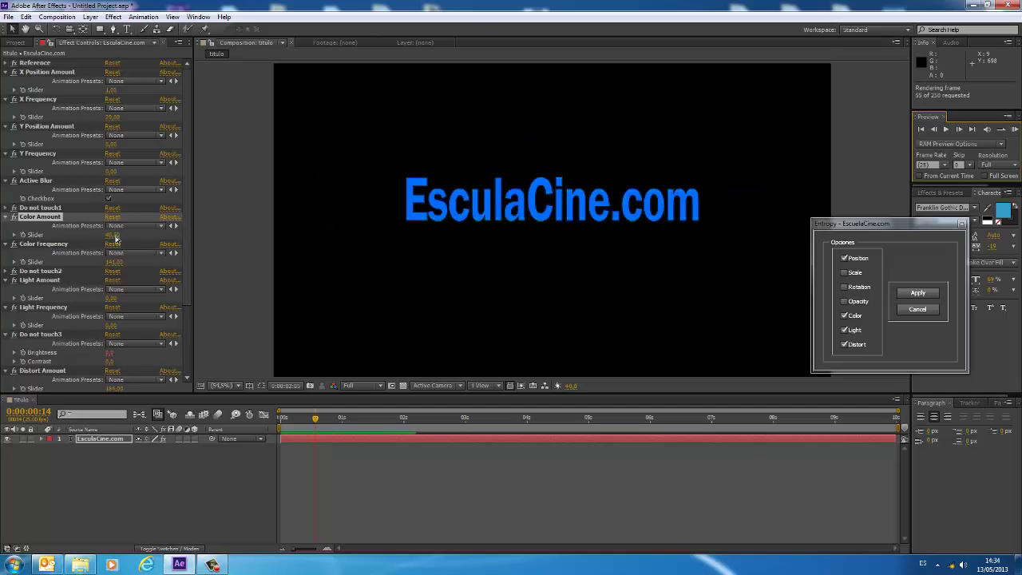
{"action": "key", "text": "space"}
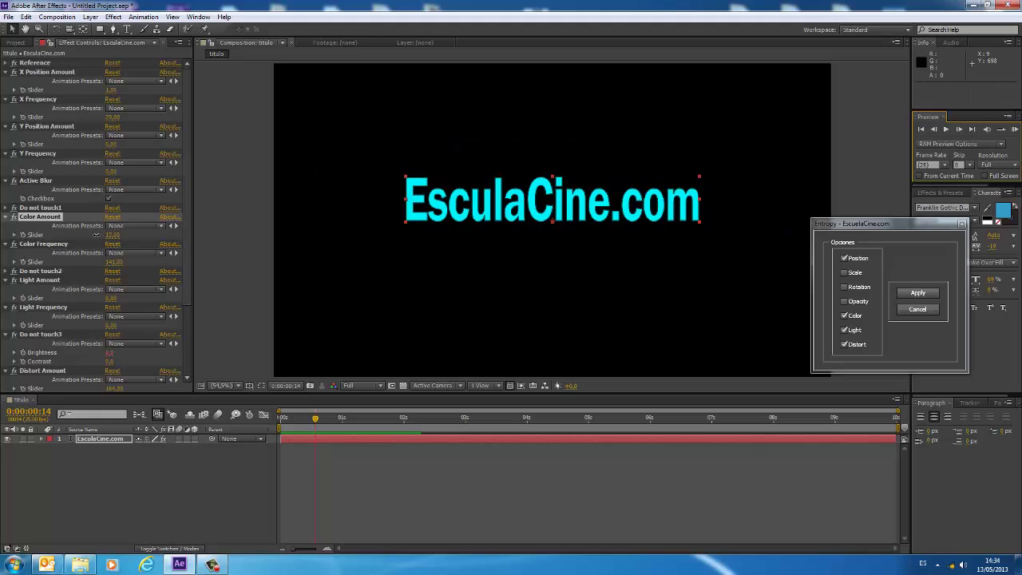
{"action": "left_click", "coordinate": [98, 234]}
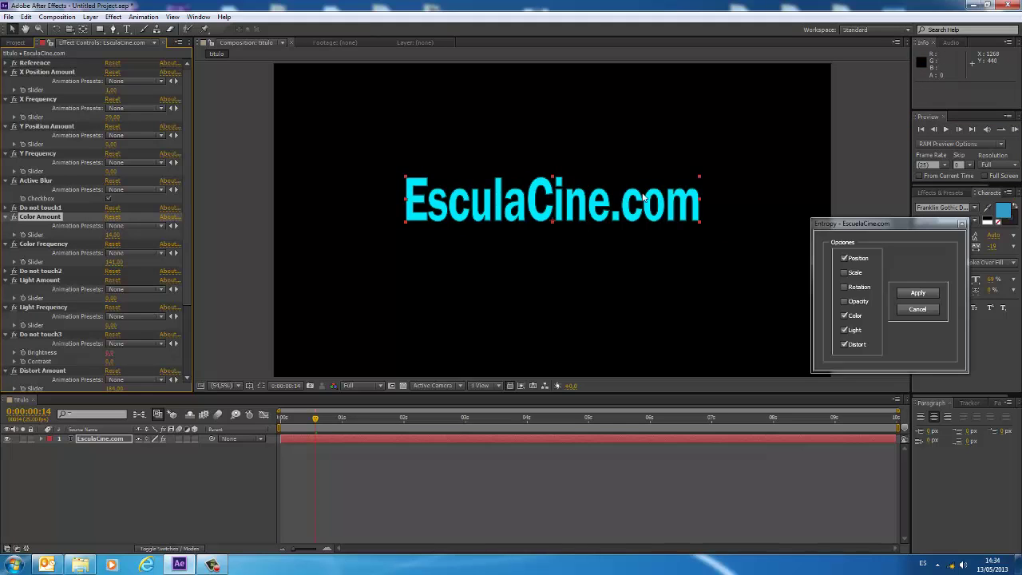
Step: Preview the recoloured title, then lower Color Frequency to about 70
{"action": "left_click", "coordinate": [1012, 131]}
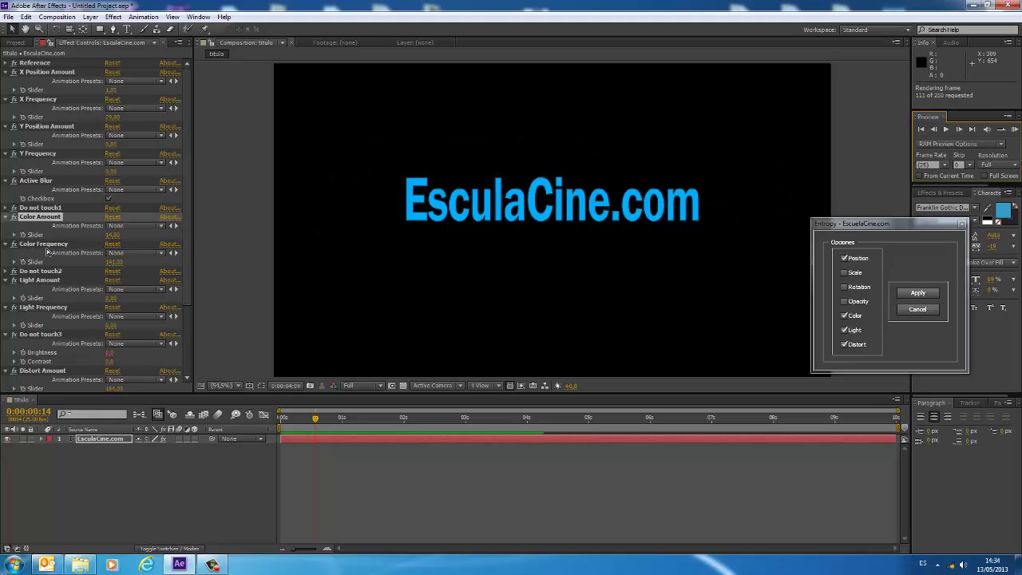
{"action": "left_click", "coordinate": [131, 279]}
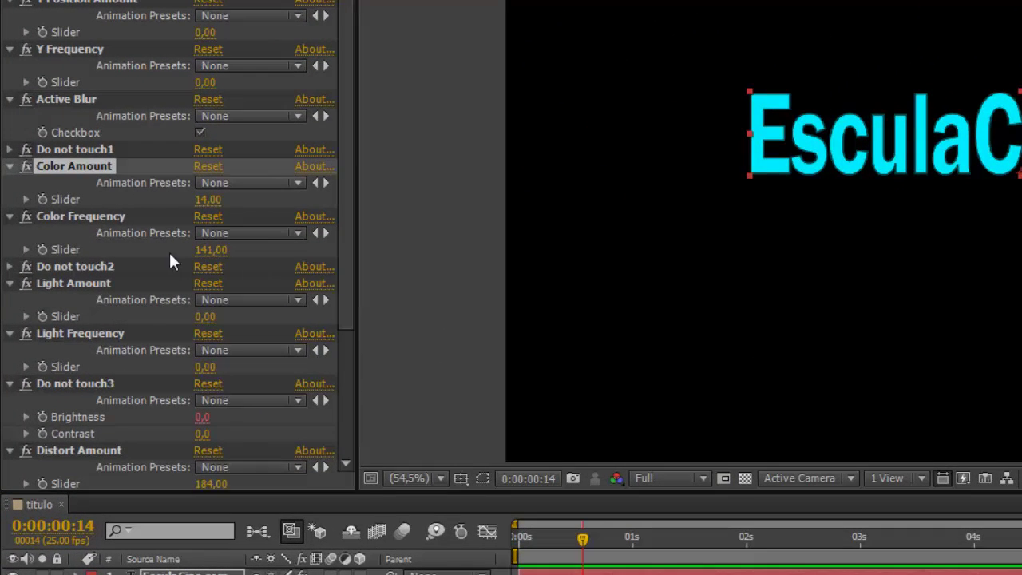
{"action": "left_click_drag", "start_coordinate": [211, 249], "coordinate": [138, 251]}
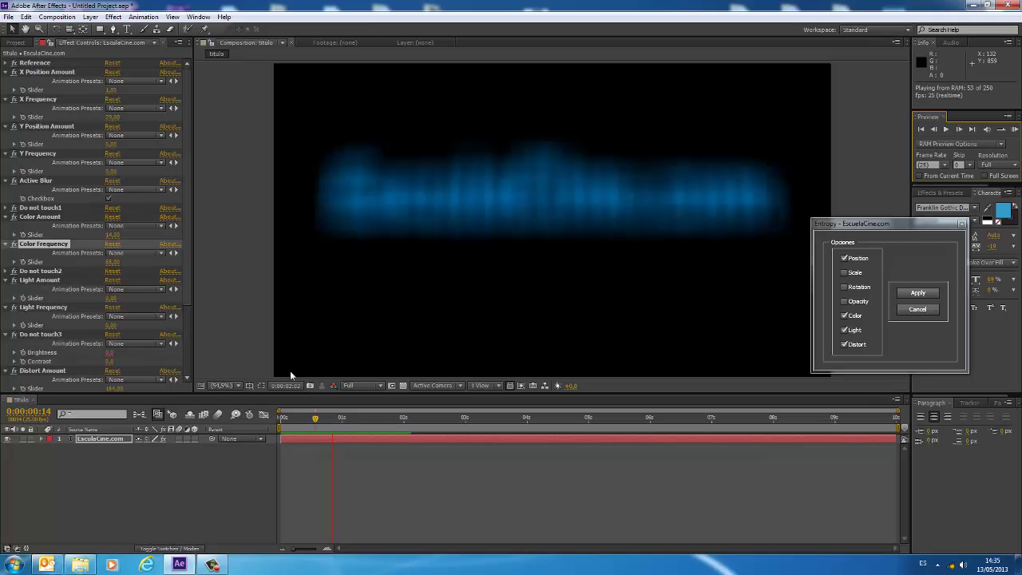
Step: Set Entropy's Light Amount to 47 on the title layer
{"action": "left_click", "coordinate": [43, 472]}
{"action": "left_click", "coordinate": [95, 440]}
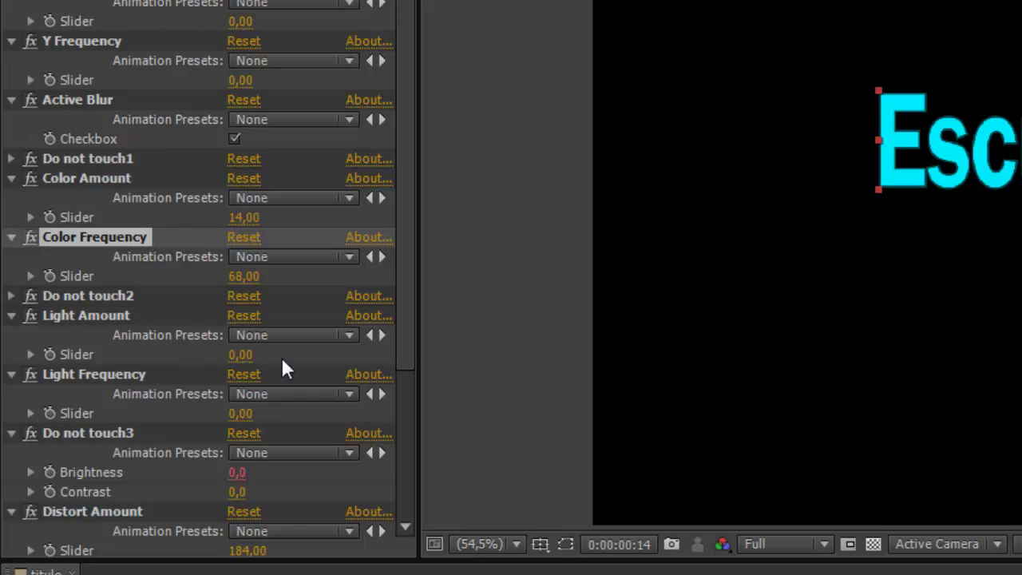
{"action": "left_click_drag", "start_coordinate": [240, 354], "coordinate": [260, 353]}
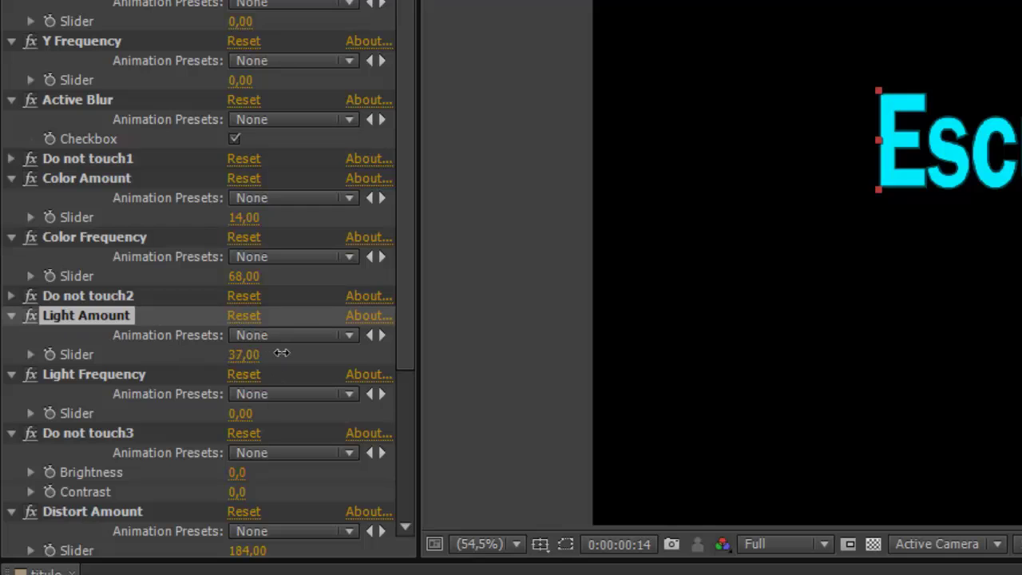
{"action": "left_click_drag", "start_coordinate": [288, 349], "coordinate": [233, 371]}
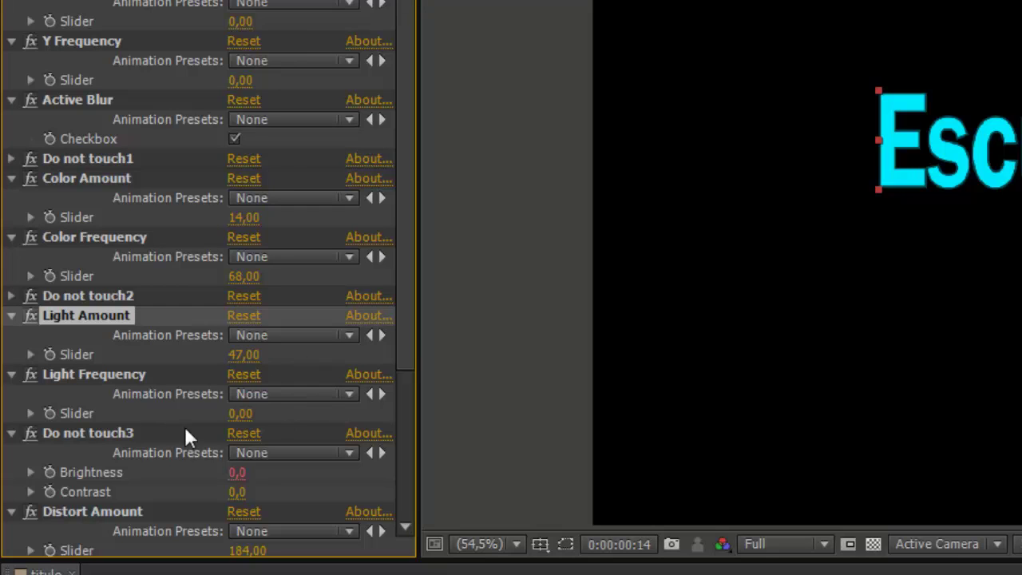
Step: Raise Light Frequency and play back the lightened glitching title
{"action": "left_click_drag", "start_coordinate": [239, 418], "coordinate": [296, 411]}
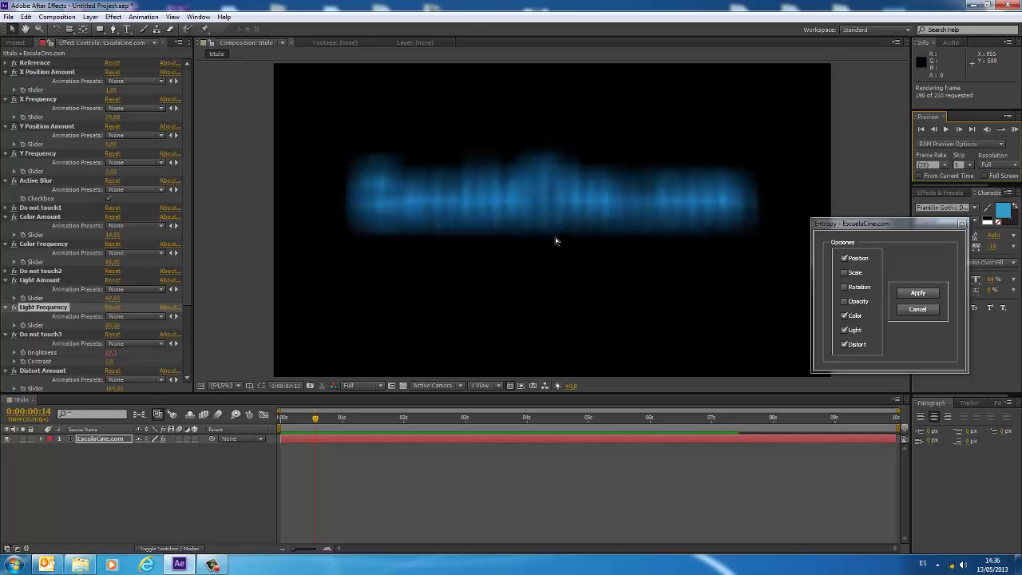
{"action": "left_click", "coordinate": [258, 511]}
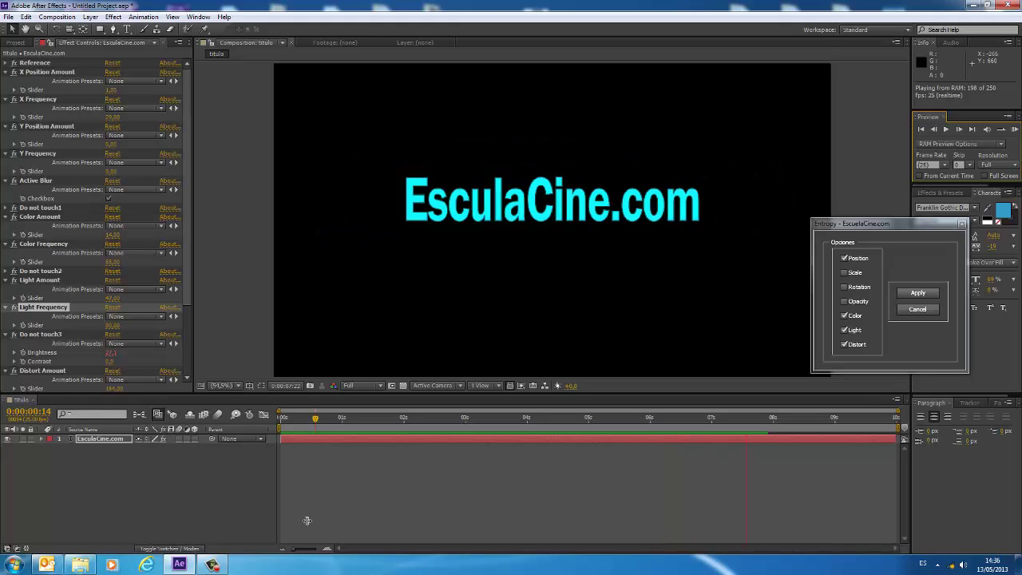
{"action": "key", "text": "space"}
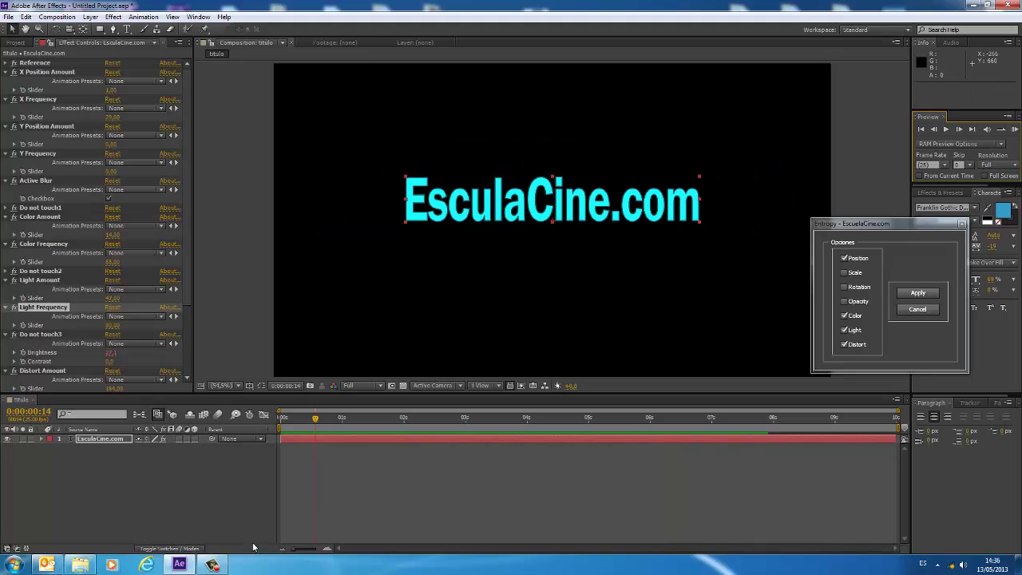
Step: Duplicate the EsculaCine.com text layer with Ctrl+D and select the copy
{"action": "left_click", "coordinate": [213, 544]}
{"action": "left_click", "coordinate": [111, 439]}
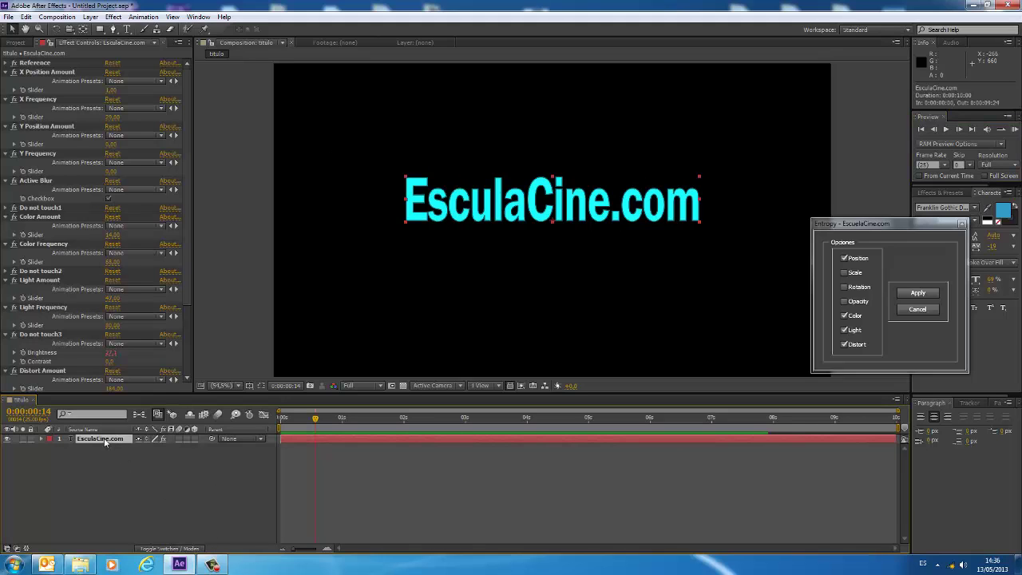
{"action": "key", "text": "ctrl+d"}
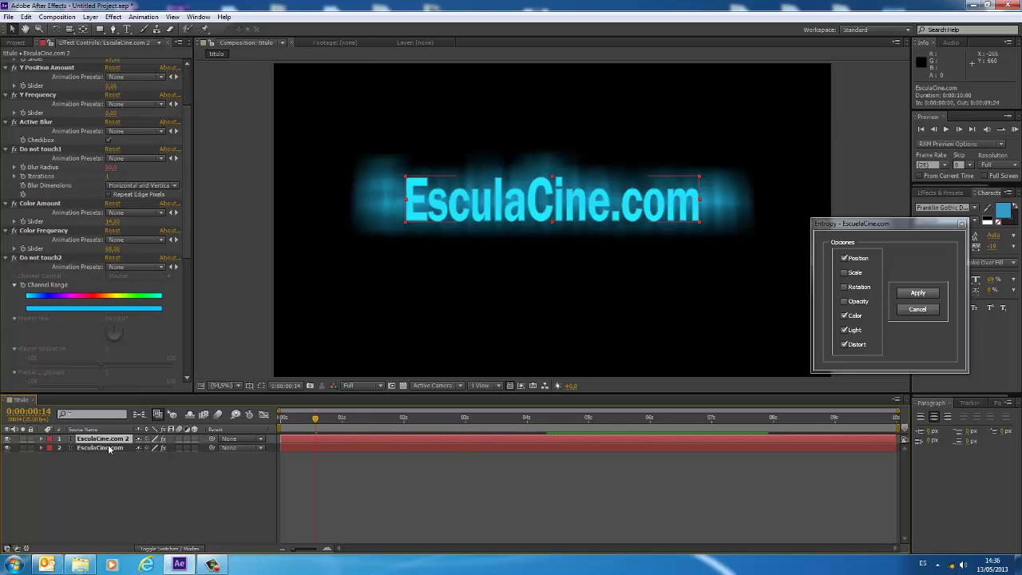
{"action": "left_click", "coordinate": [108, 446]}
{"action": "left_click", "coordinate": [120, 439]}
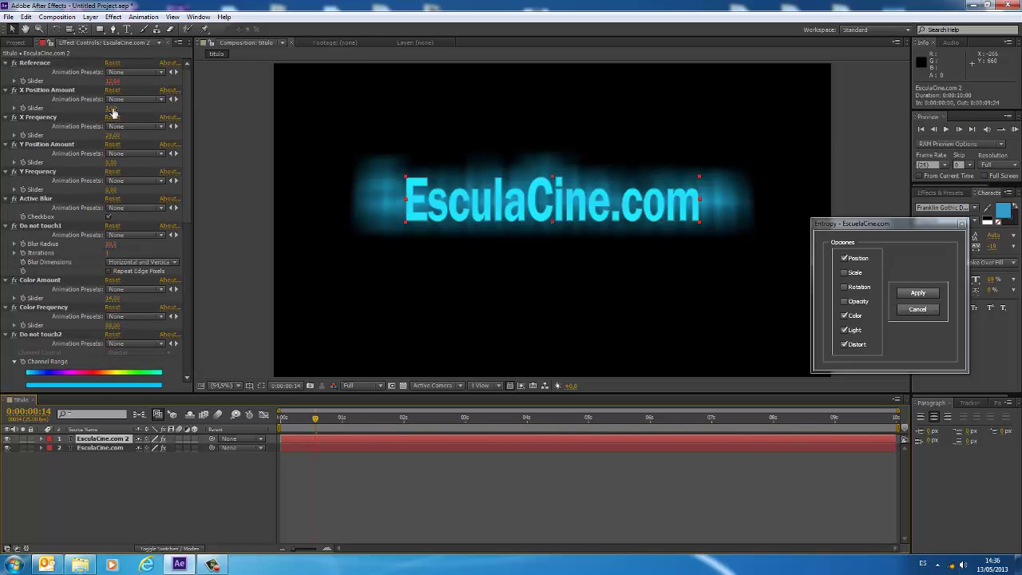
Step: Strip the copy's Entropy effects, then scrub to around one second to check the title
{"action": "left_click_drag", "start_coordinate": [187, 80], "coordinate": [186, 99]}
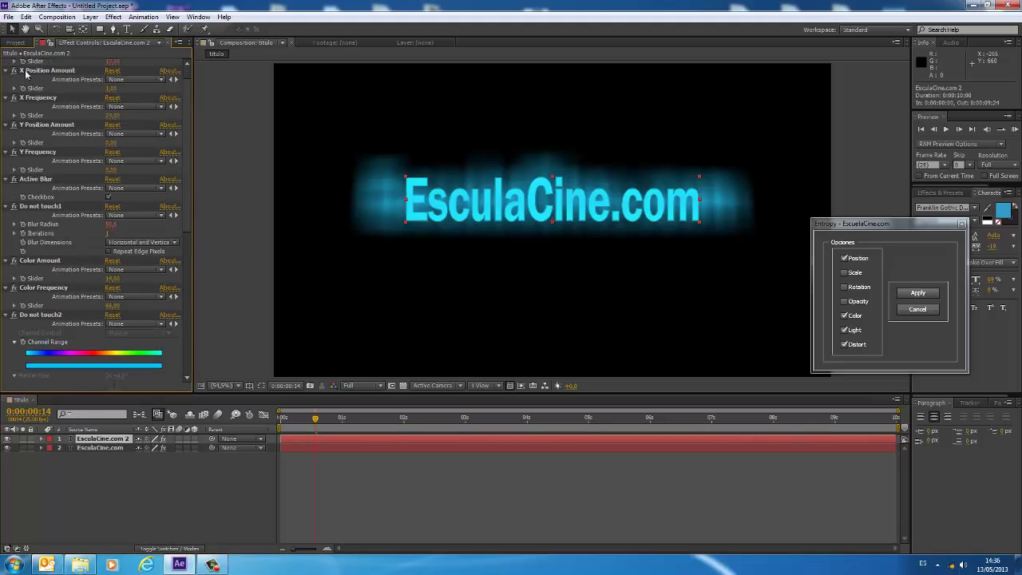
{"action": "scroll", "coordinate": [35, 66], "scroll_direction": "up", "scroll_amount": 1}
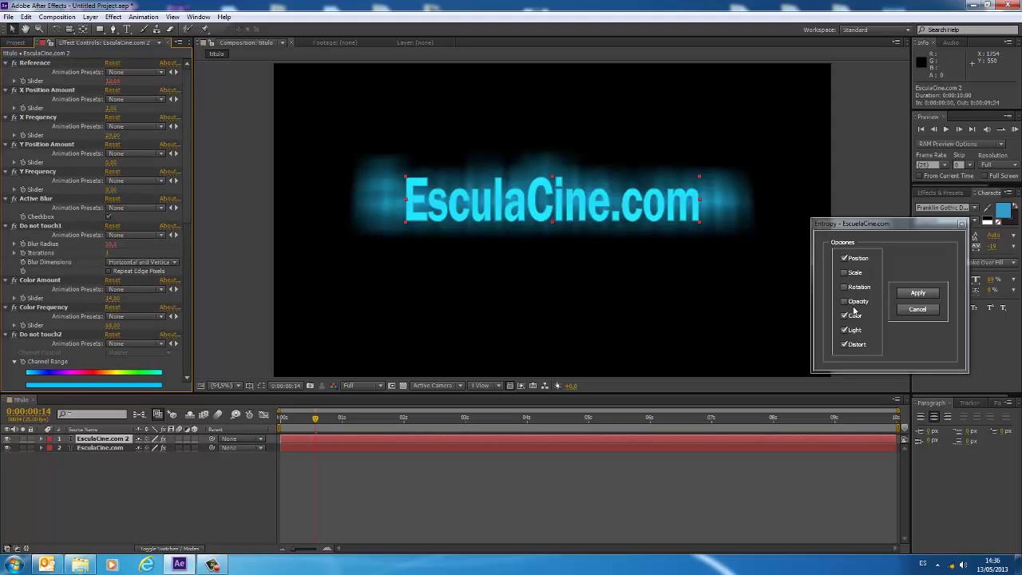
{"action": "left_click", "coordinate": [114, 442]}
{"action": "left_click", "coordinate": [917, 310]}
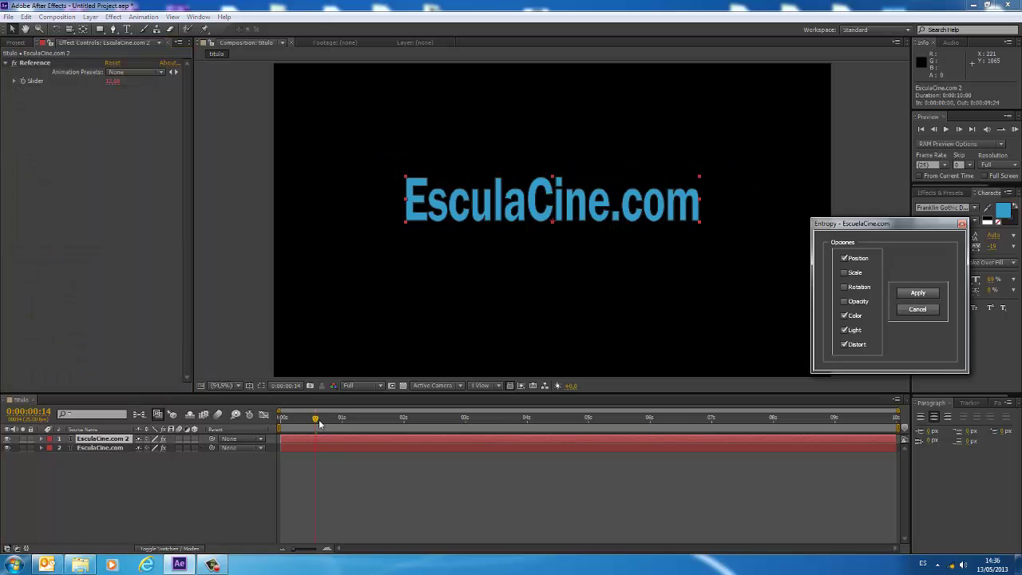
{"action": "left_click_drag", "start_coordinate": [315, 427], "coordinate": [283, 425]}
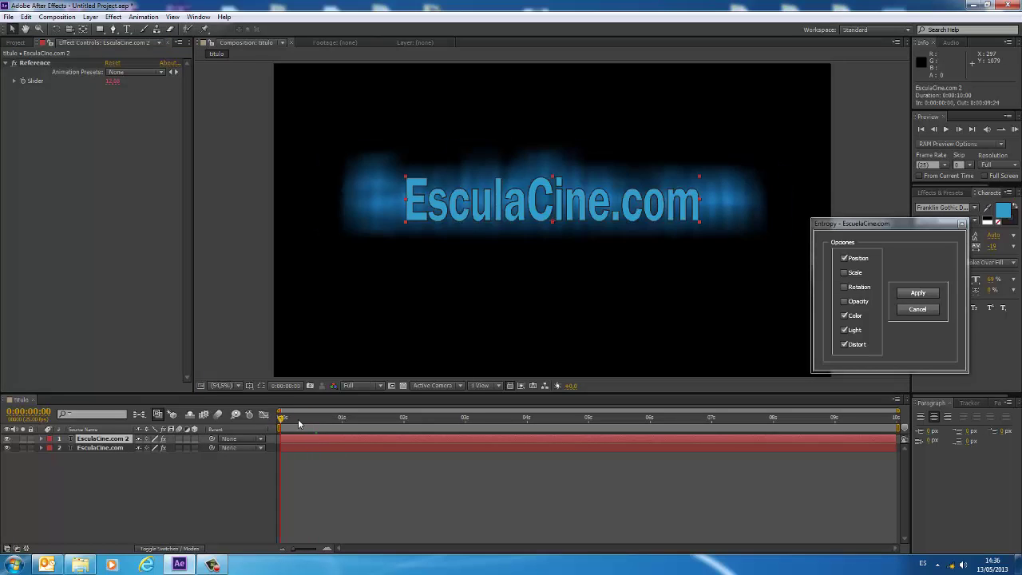
{"action": "mouse_move", "coordinate": [348, 420]}
{"action": "left_mouse_down"}
{"action": "mouse_move", "coordinate": [390, 419]}
{"action": "mouse_move", "coordinate": [333, 427]}
{"action": "mouse_move", "coordinate": [294, 417]}
{"action": "mouse_move", "coordinate": [359, 410]}
{"action": "left_mouse_up"}
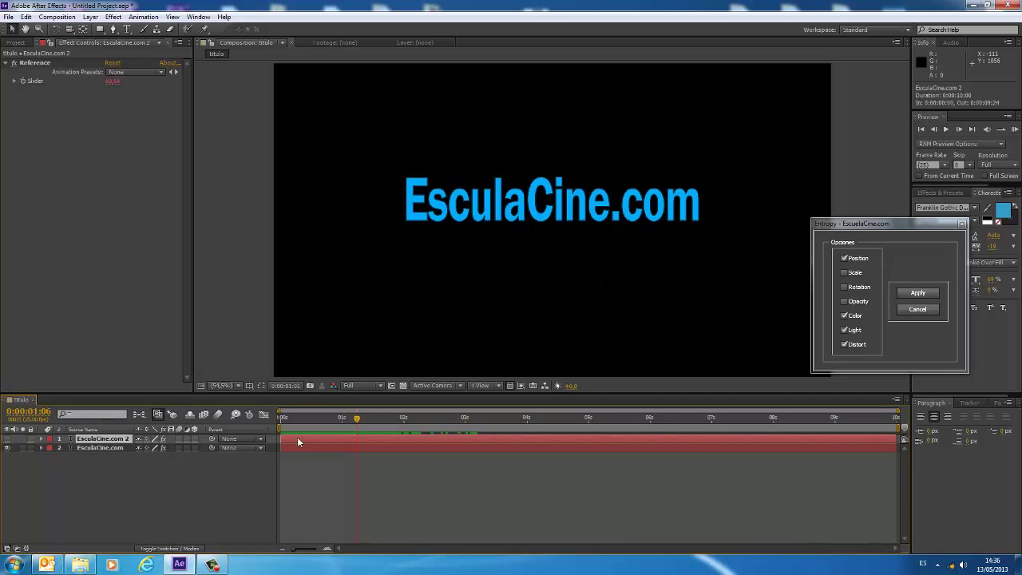
Step: Apply a position-only Entropy glitch to the copied title
{"action": "mouse_move", "coordinate": [357, 419]}
{"action": "left_mouse_down"}
{"action": "mouse_move", "coordinate": [421, 430]}
{"action": "mouse_move", "coordinate": [334, 419]}
{"action": "mouse_move", "coordinate": [296, 429]}
{"action": "left_mouse_up"}
{"action": "left_click", "coordinate": [7, 439]}
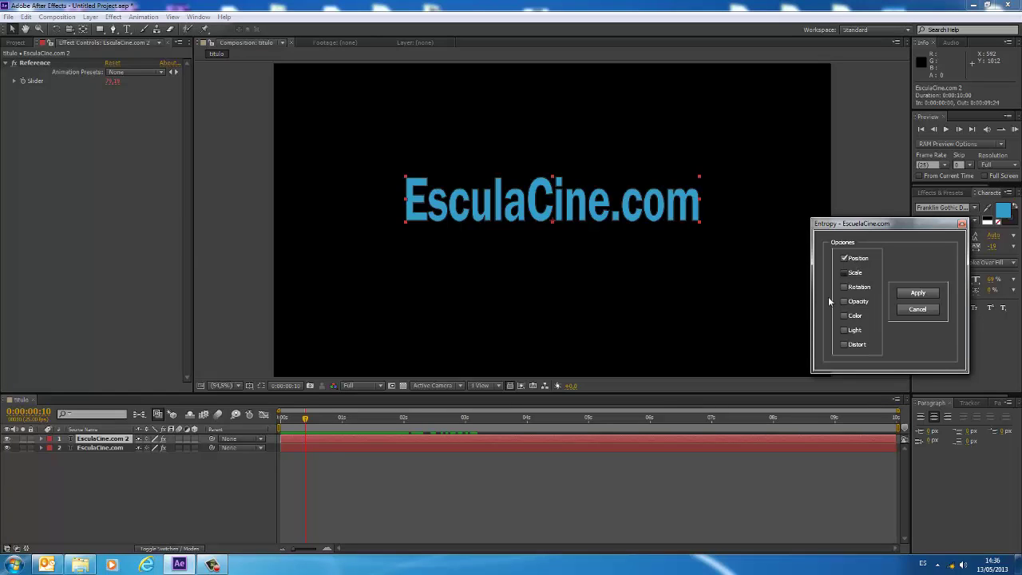
{"action": "left_click", "coordinate": [929, 293]}
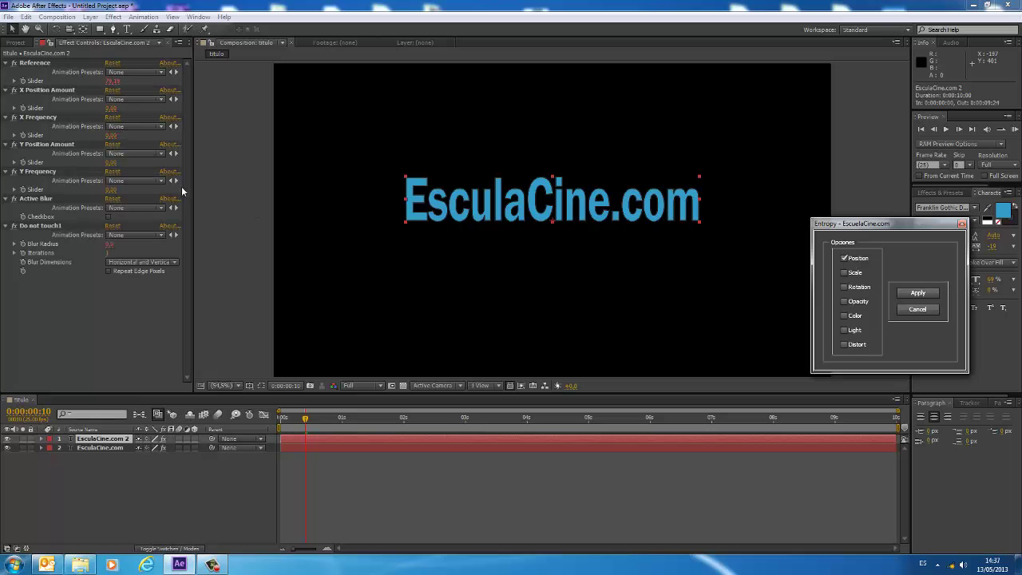
Step: Set X Position Amount to 2072, X Frequency to 180, and enable Active Blur
{"action": "left_click_drag", "start_coordinate": [112, 107], "coordinate": [159, 107]}
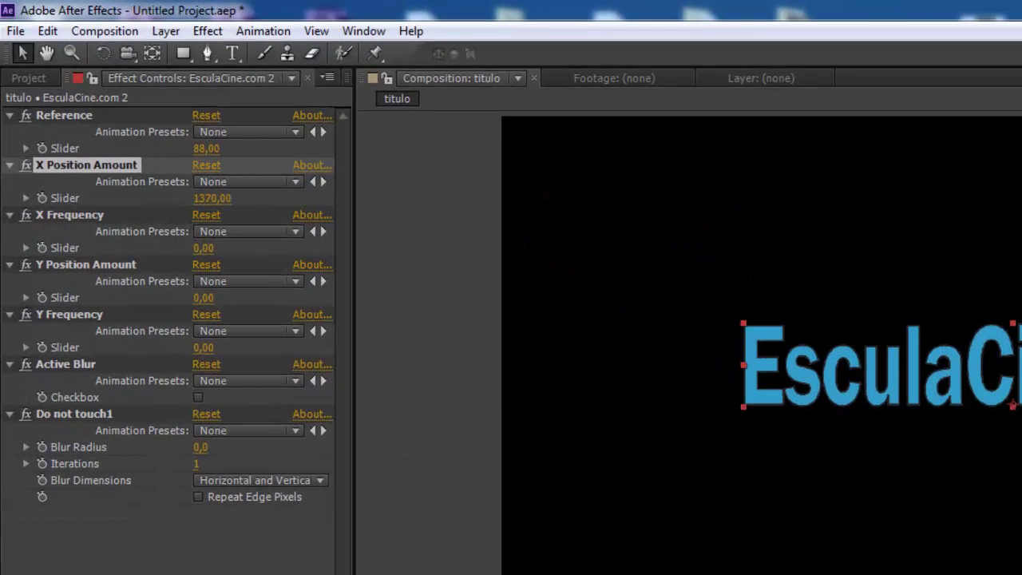
{"action": "left_click_drag", "start_coordinate": [212, 198], "coordinate": [562, 239]}
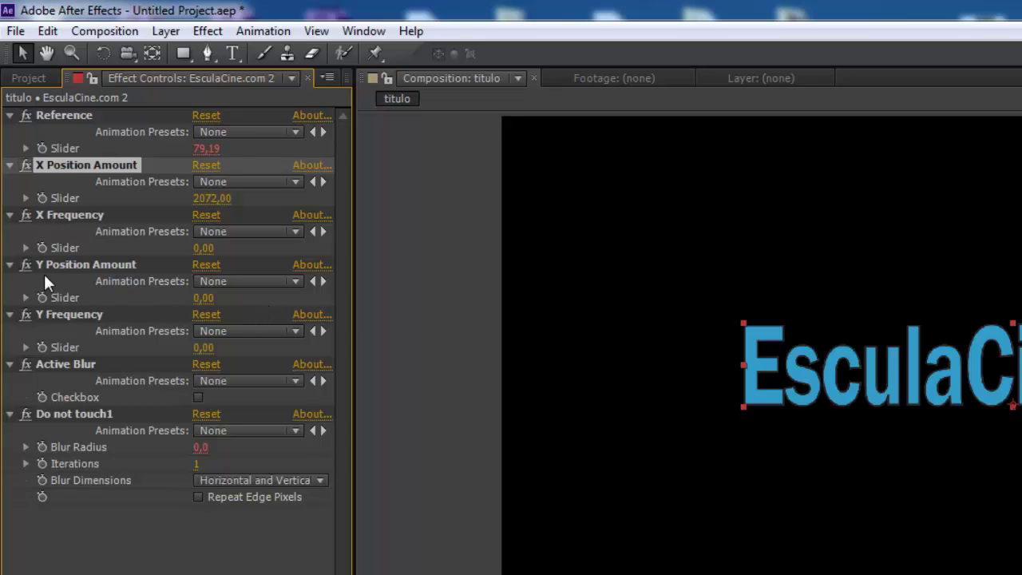
{"action": "left_click_drag", "start_coordinate": [205, 254], "coordinate": [386, 242]}
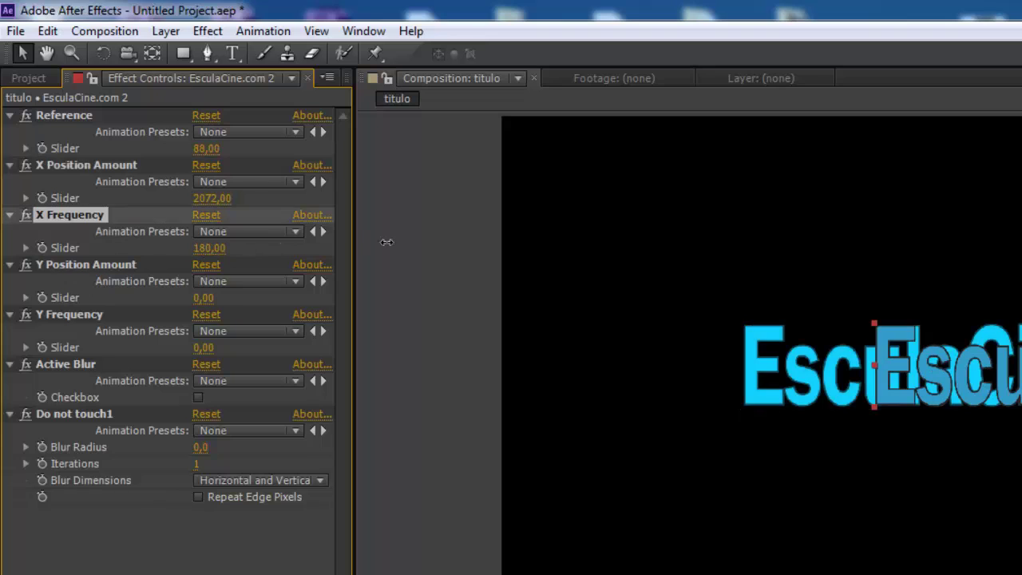
{"action": "mouse_move", "coordinate": [288, 260]}
{"action": "left_mouse_down"}
{"action": "mouse_move", "coordinate": [262, 258]}
{"action": "mouse_move", "coordinate": [307, 254]}
{"action": "left_mouse_up"}
{"action": "left_click", "coordinate": [197, 397]}
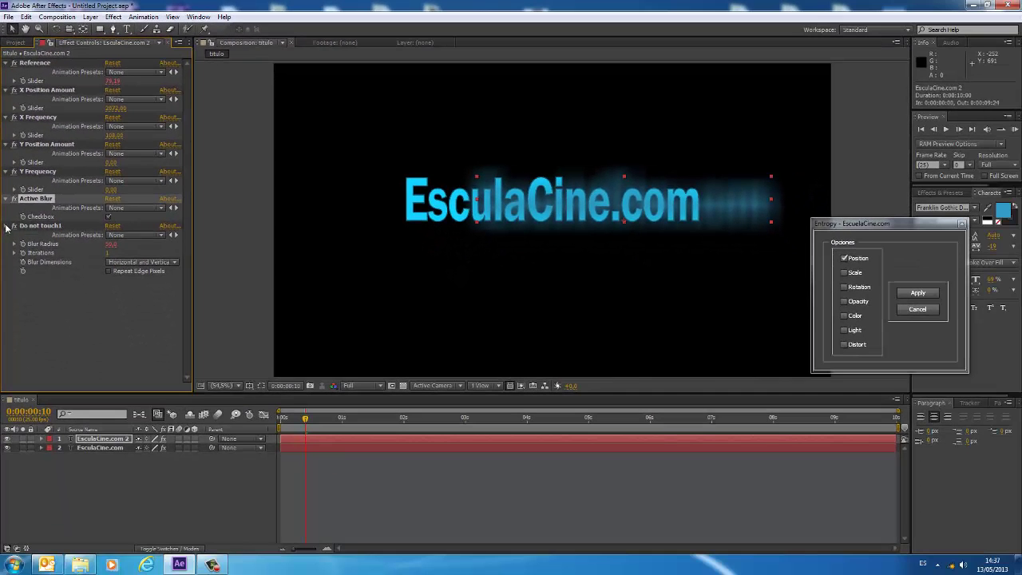
Step: Move EsculaCine.com 2 beneath the original title layer and preview the glitch
{"action": "left_click", "coordinate": [13, 226]}
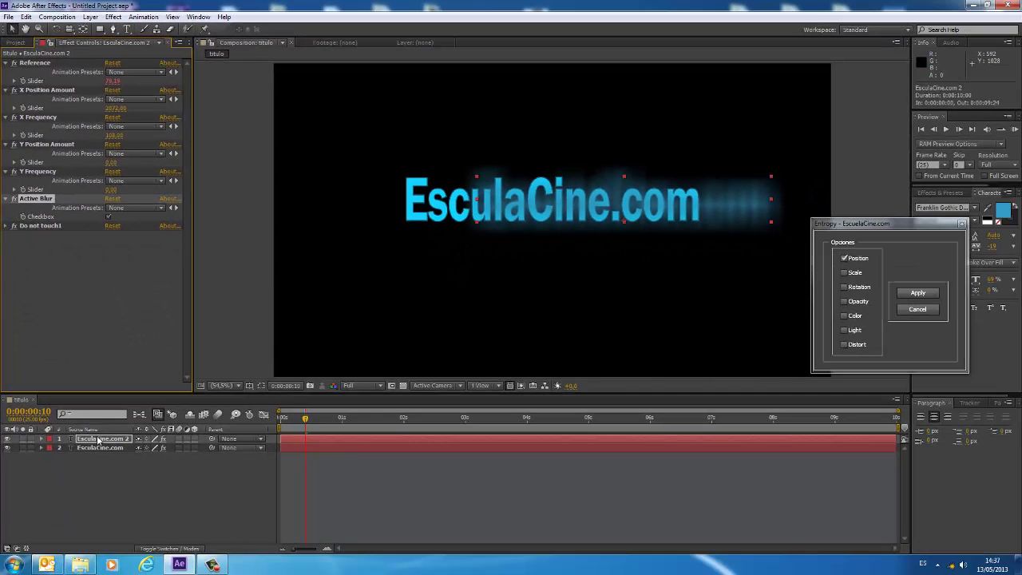
{"action": "left_click_drag", "start_coordinate": [100, 440], "coordinate": [102, 466]}
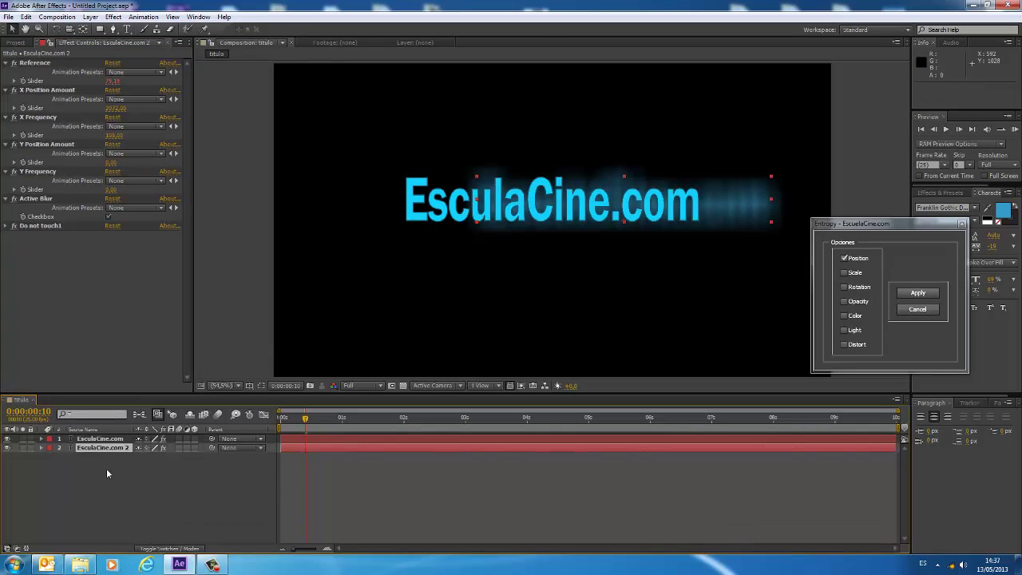
{"action": "left_click_drag", "start_coordinate": [325, 422], "coordinate": [280, 418]}
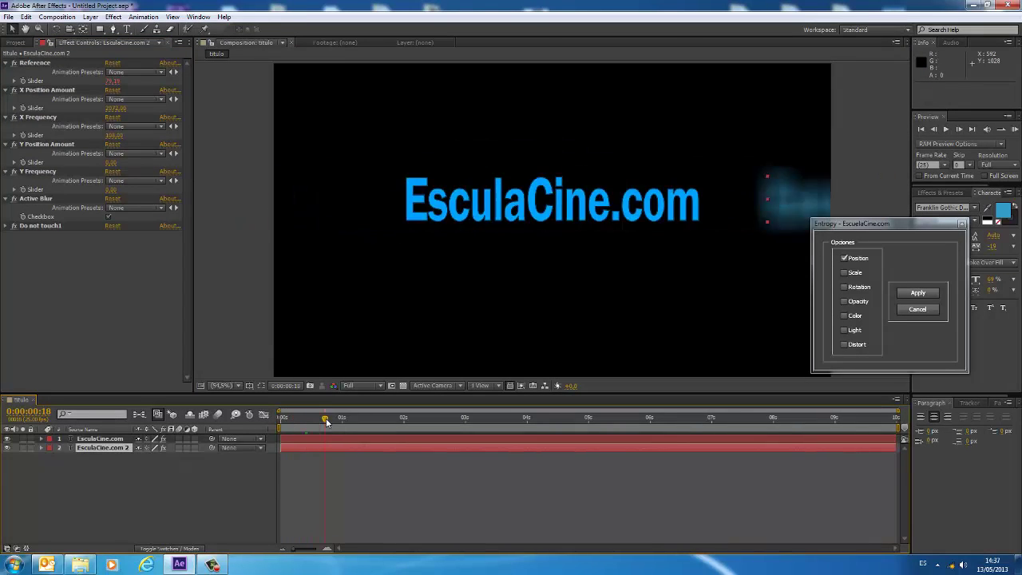
{"action": "left_click", "coordinate": [1013, 128]}
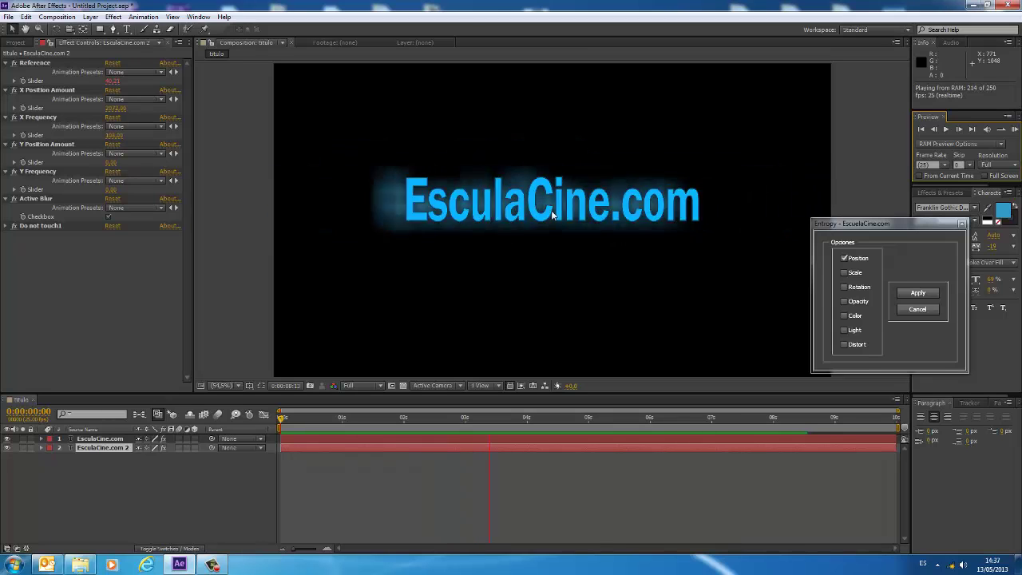
{"action": "key", "text": "space"}
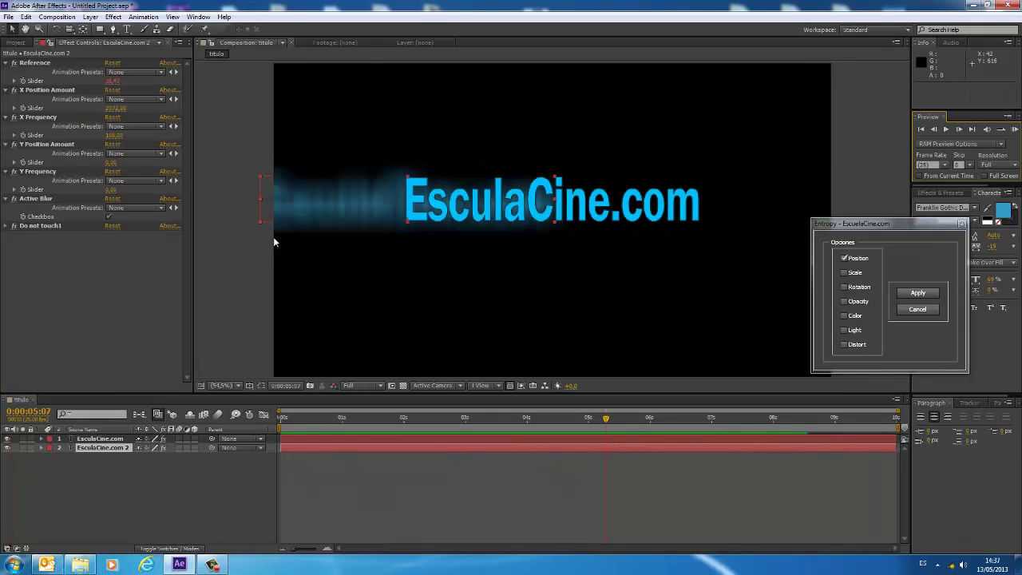
Step: Reduce the copy's X Position Amount to about 1020, previewing along the way
{"action": "left_click_drag", "start_coordinate": [117, 109], "coordinate": [80, 110]}
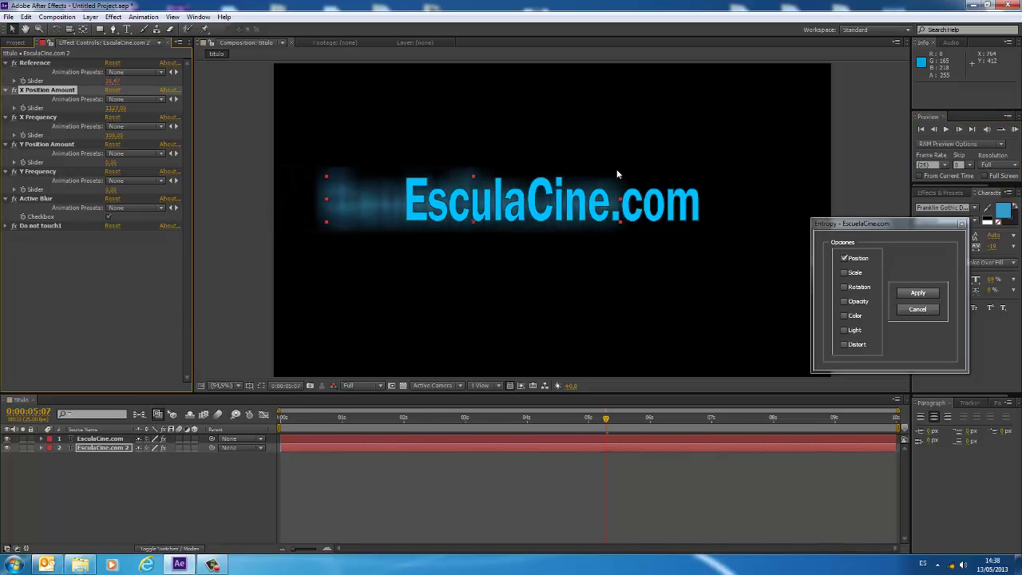
{"action": "left_click", "coordinate": [1005, 130]}
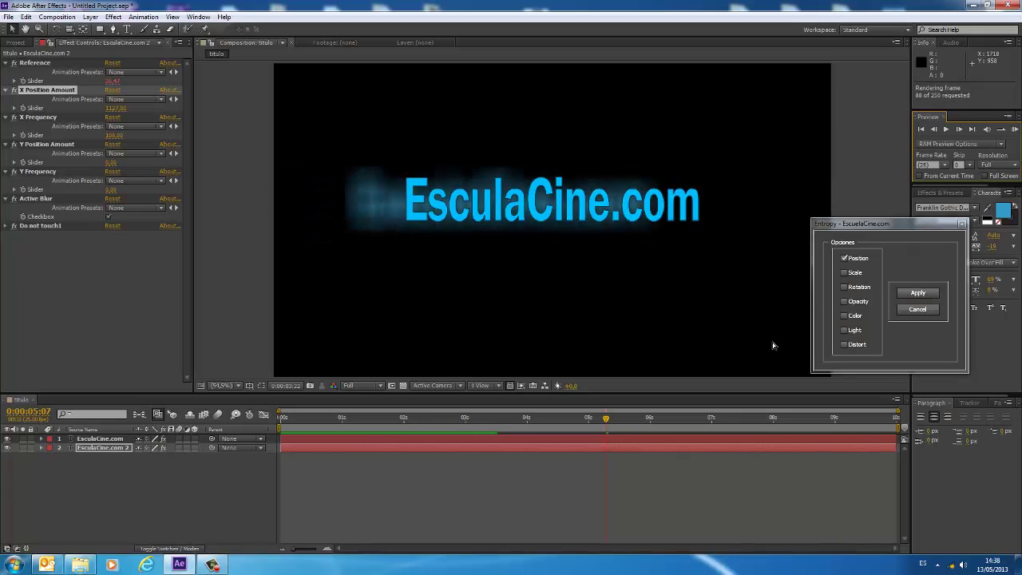
{"action": "left_click", "coordinate": [115, 112]}
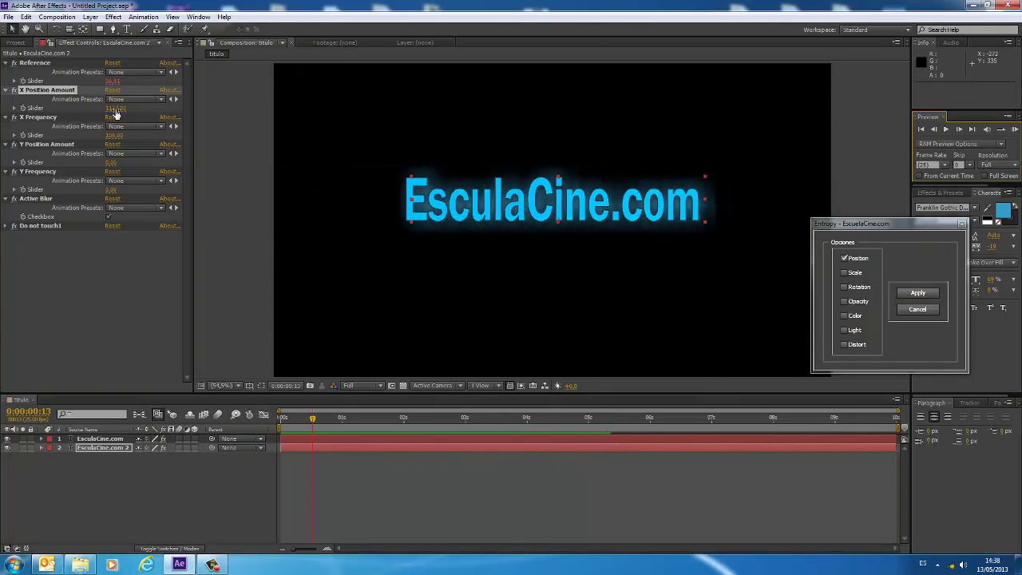
{"action": "type", "text": "1000"}
{"action": "left_click_drag", "start_coordinate": [112, 108], "coordinate": [120, 108]}
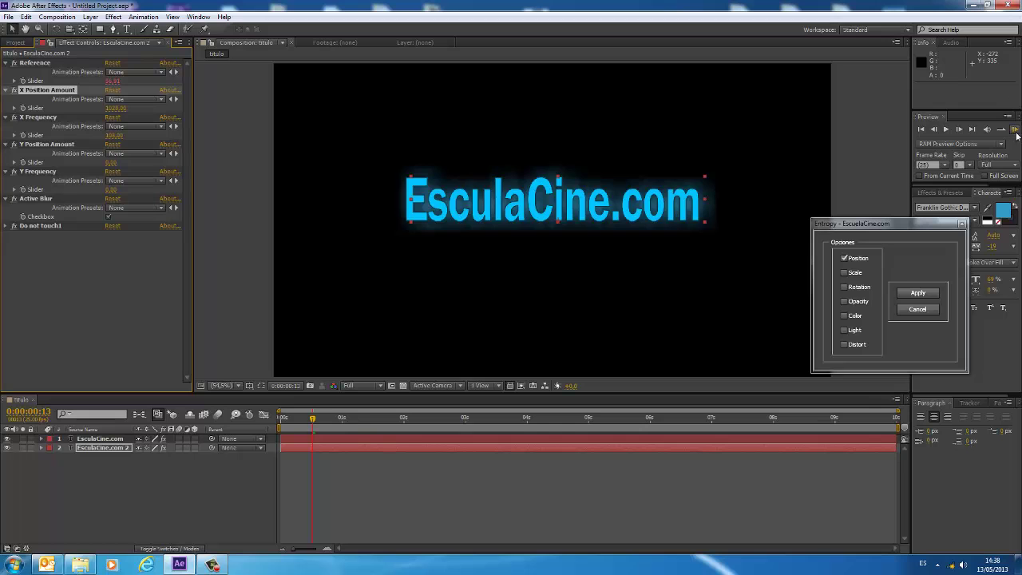
{"action": "left_click", "coordinate": [1015, 130]}
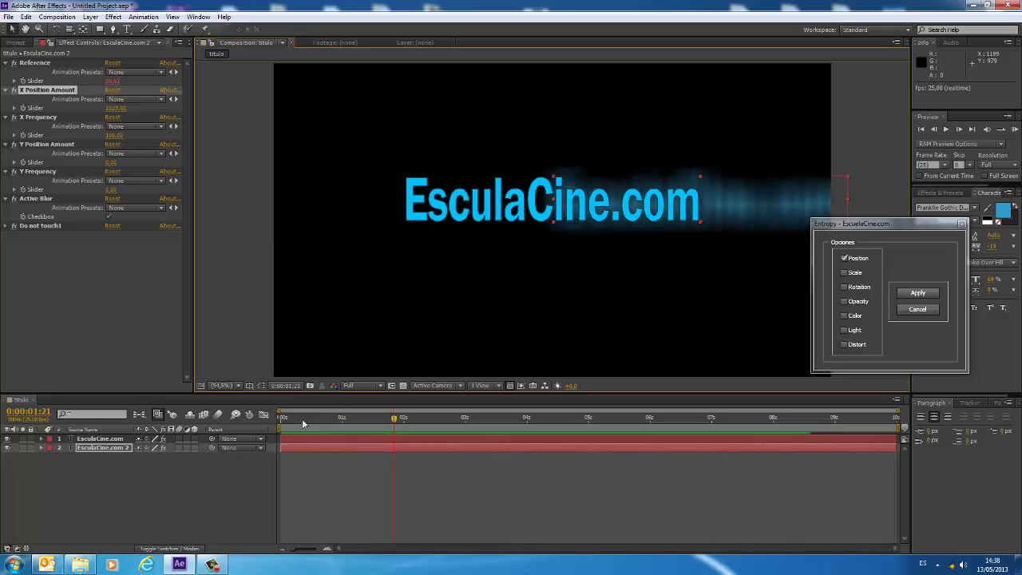
{"action": "left_click_drag", "start_coordinate": [293, 419], "coordinate": [303, 421]}
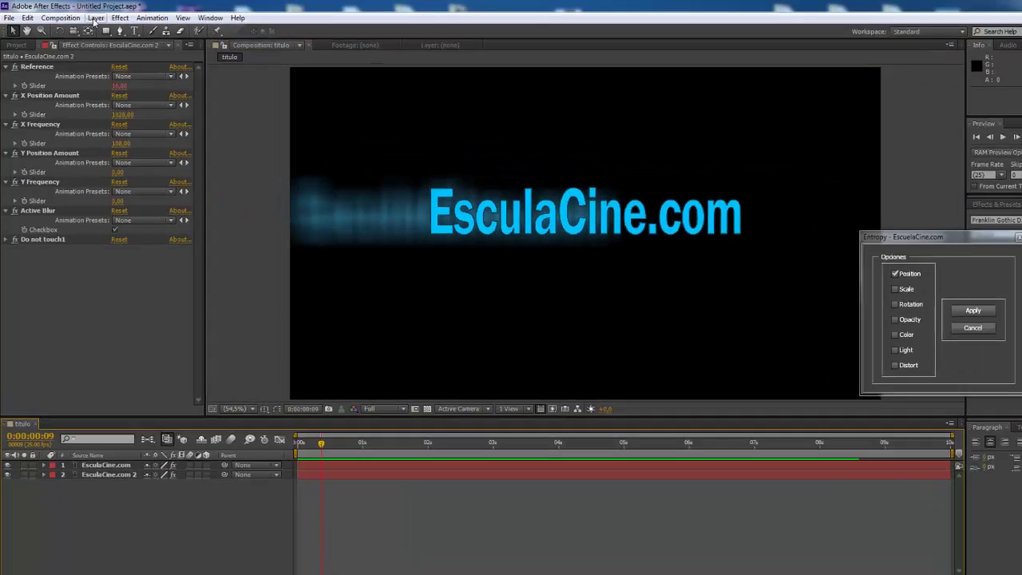
{"action": "left_click", "coordinate": [91, 17]}
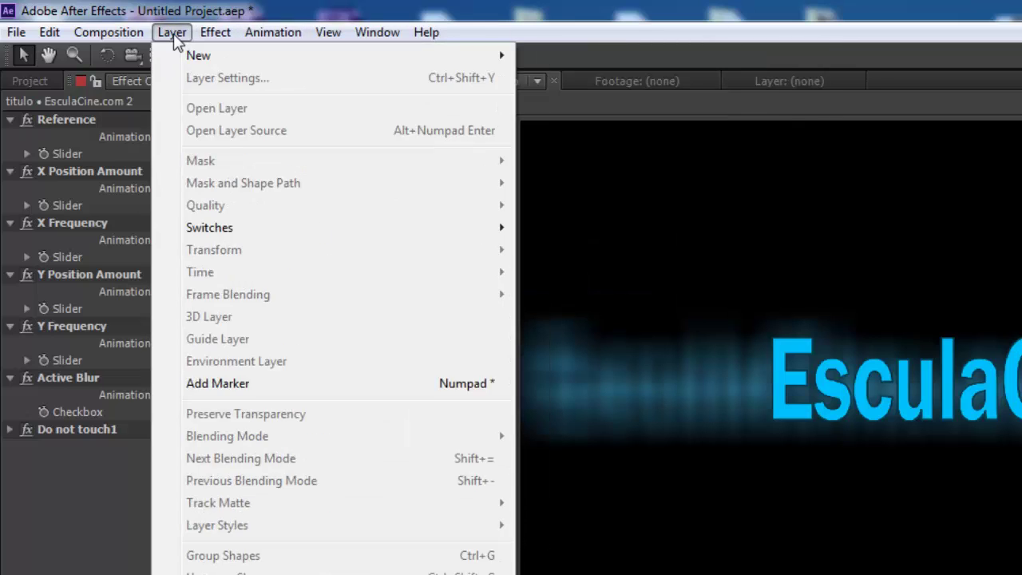
Step: Create a new adjustment layer above the title layers via Layer > New
{"action": "left_click", "coordinate": [174, 33]}
{"action": "left_click", "coordinate": [175, 33]}
{"action": "mouse_move", "coordinate": [376, 32]}
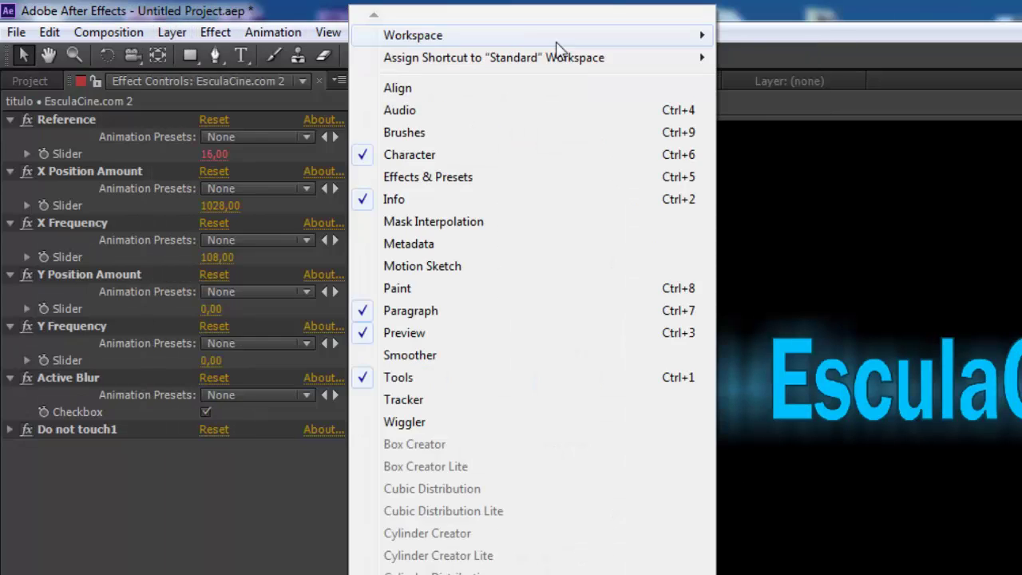
{"action": "mouse_move", "coordinate": [173, 32]}
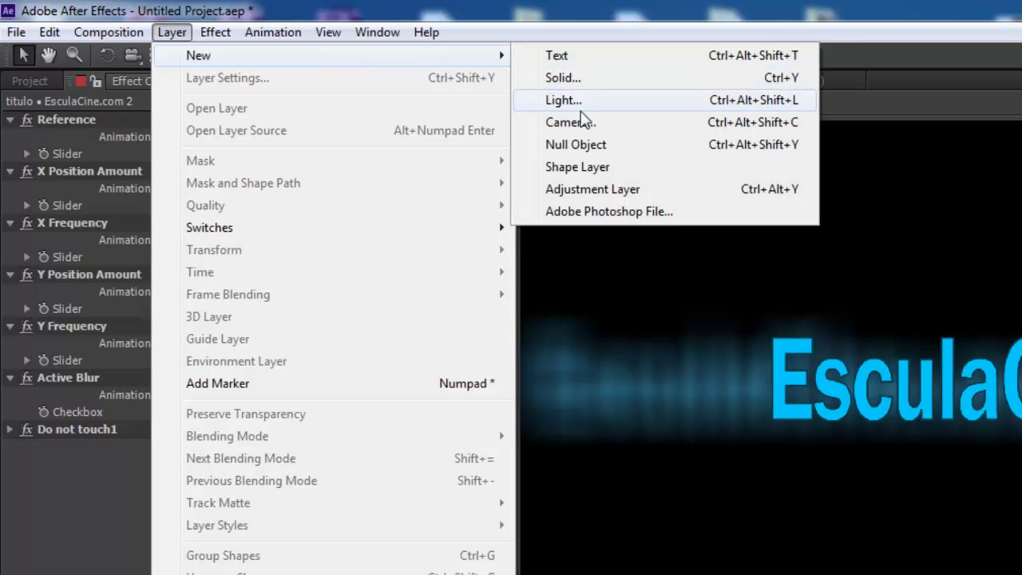
{"action": "left_click", "coordinate": [590, 189]}
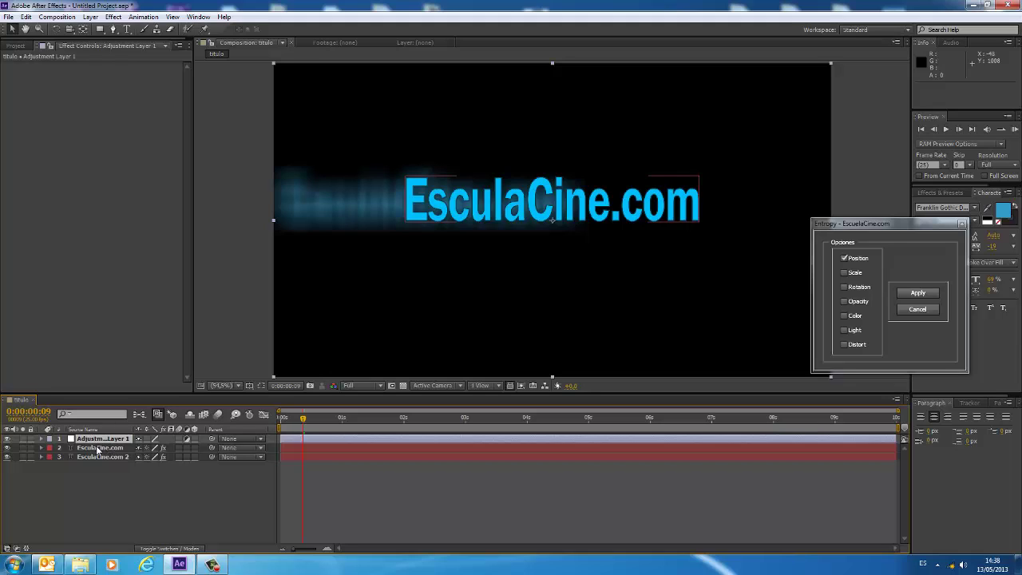
{"action": "left_click", "coordinate": [96, 441]}
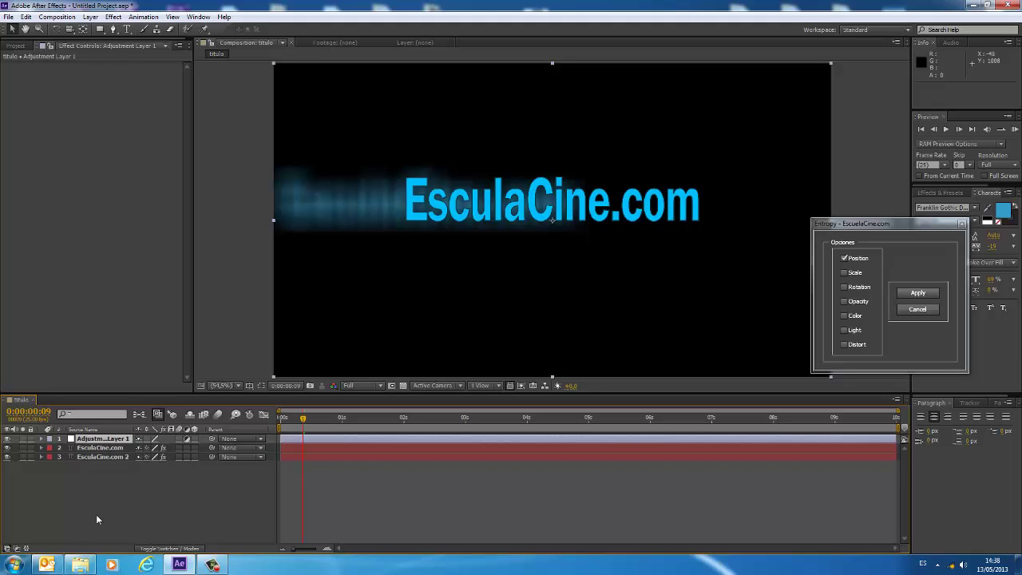
Step: Search Effects & Presets for 'fractal' and drag Fractal Noise onto Adjustment Layer 1
{"action": "left_click_drag", "start_coordinate": [925, 230], "coordinate": [938, 385]}
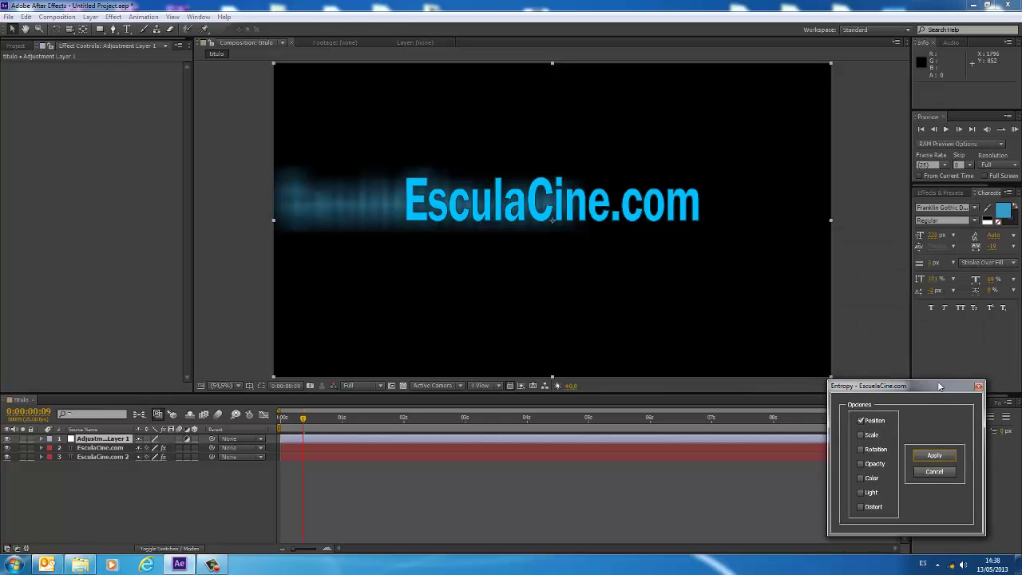
{"action": "left_click", "coordinate": [947, 194]}
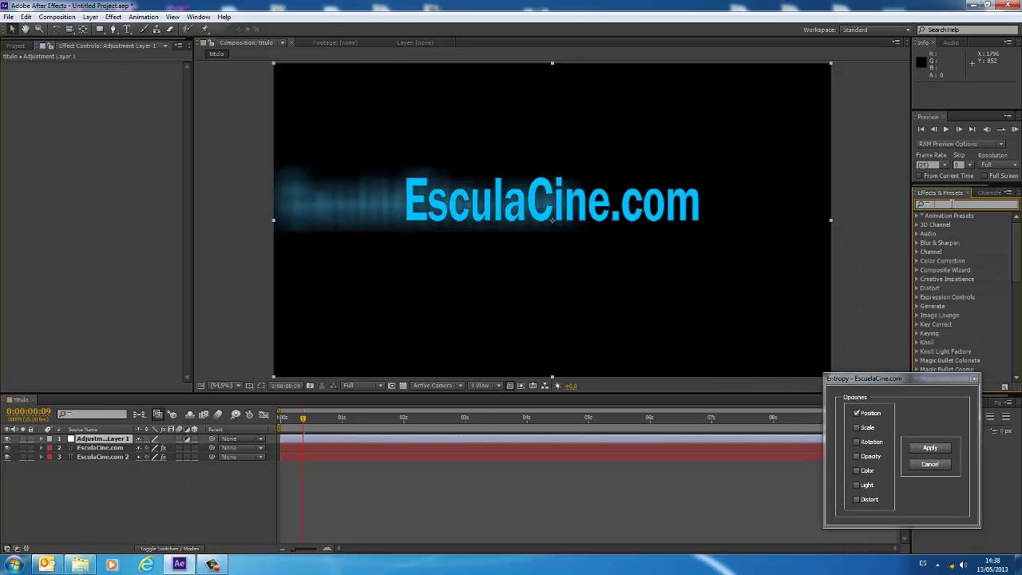
{"action": "left_click", "coordinate": [959, 204]}
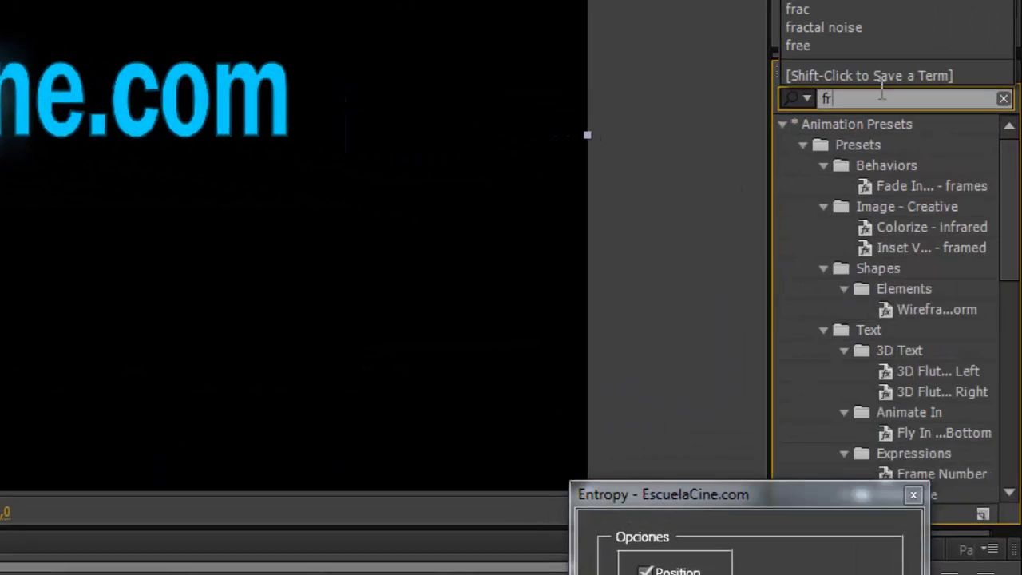
{"action": "type", "text": "fractal"}
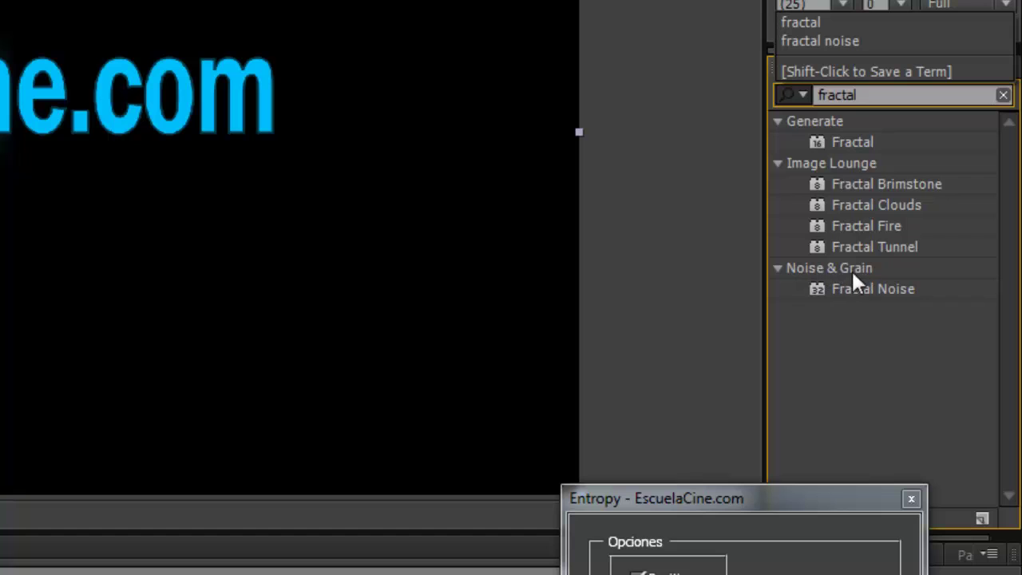
{"action": "left_click_drag", "start_coordinate": [874, 292], "coordinate": [758, 269]}
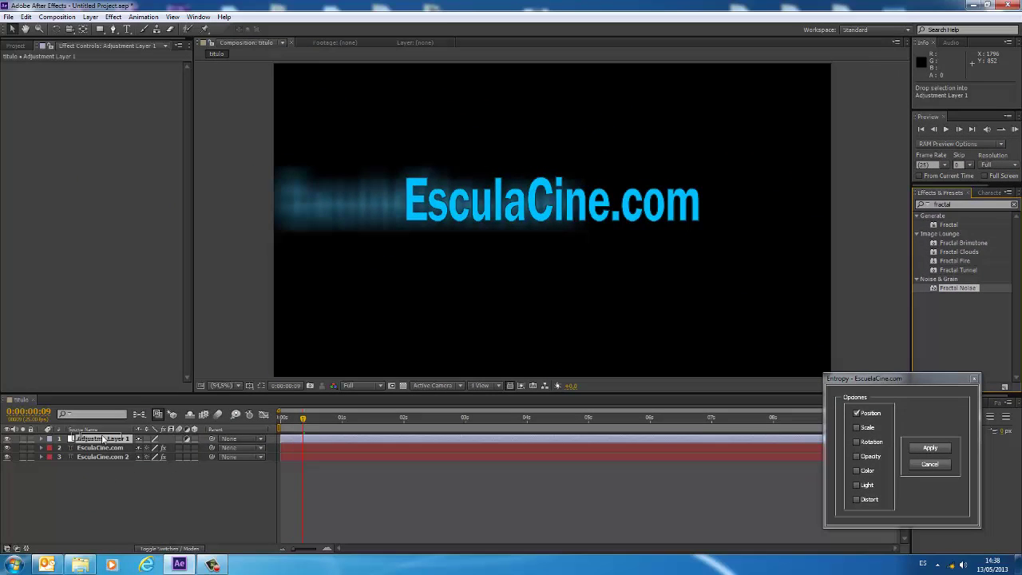
{"action": "left_click_drag", "start_coordinate": [759, 269], "coordinate": [92, 441]}
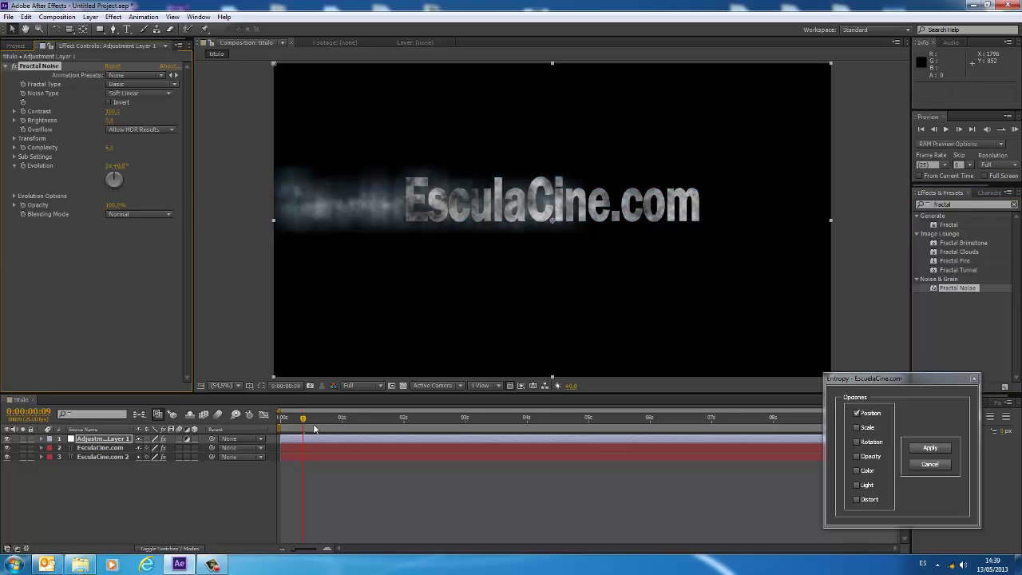
Step: Set Fractal Noise's Blending Mode to Color Dodge and scrub from the start to watch
{"action": "mouse_move", "coordinate": [304, 417]}
{"action": "left_mouse_down"}
{"action": "mouse_move", "coordinate": [356, 422]}
{"action": "mouse_move", "coordinate": [348, 420]}
{"action": "left_mouse_up"}
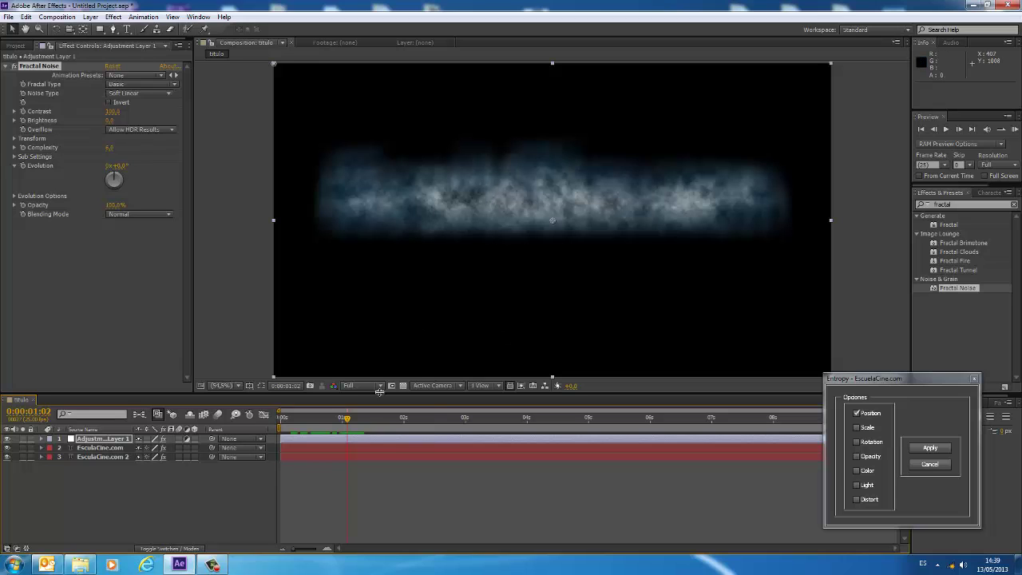
{"action": "left_click", "coordinate": [134, 214]}
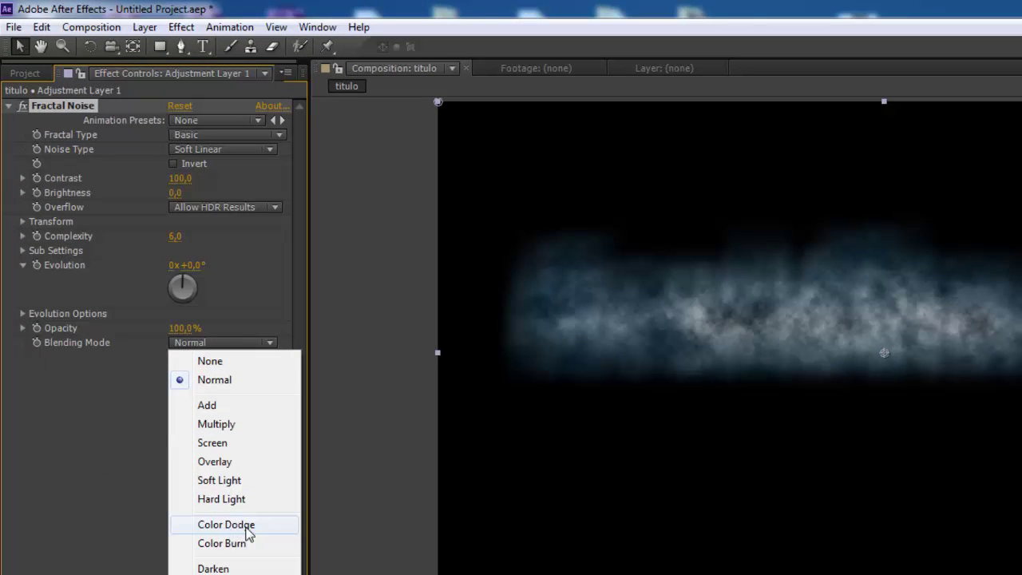
{"action": "left_click", "coordinate": [138, 461]}
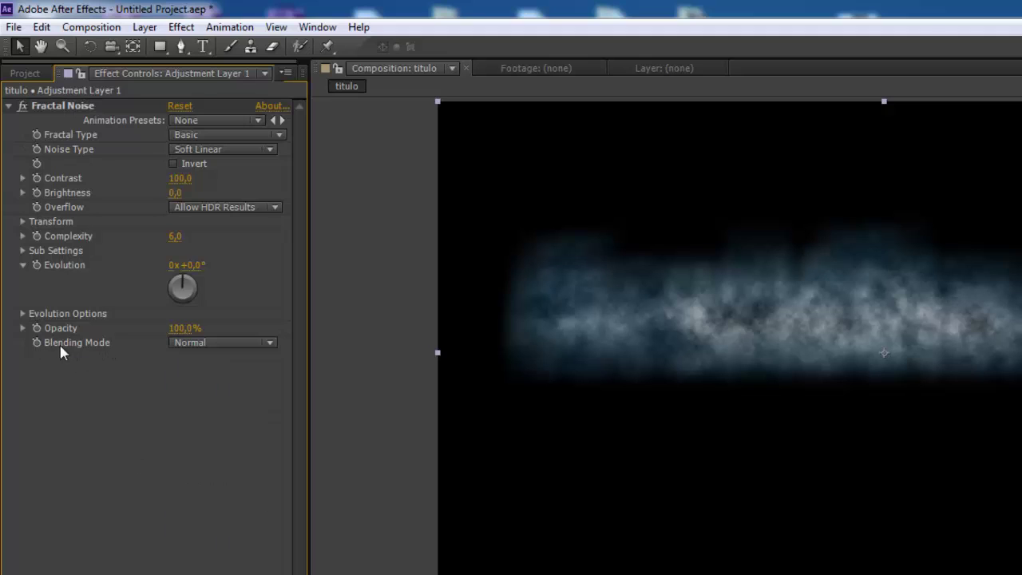
{"action": "left_click", "coordinate": [208, 343]}
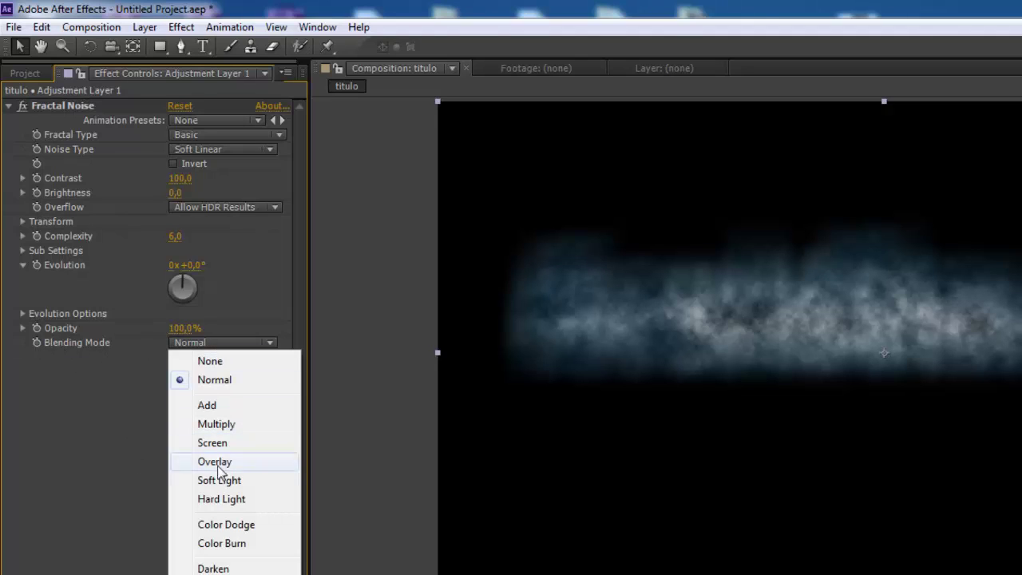
{"action": "left_click", "coordinate": [220, 524]}
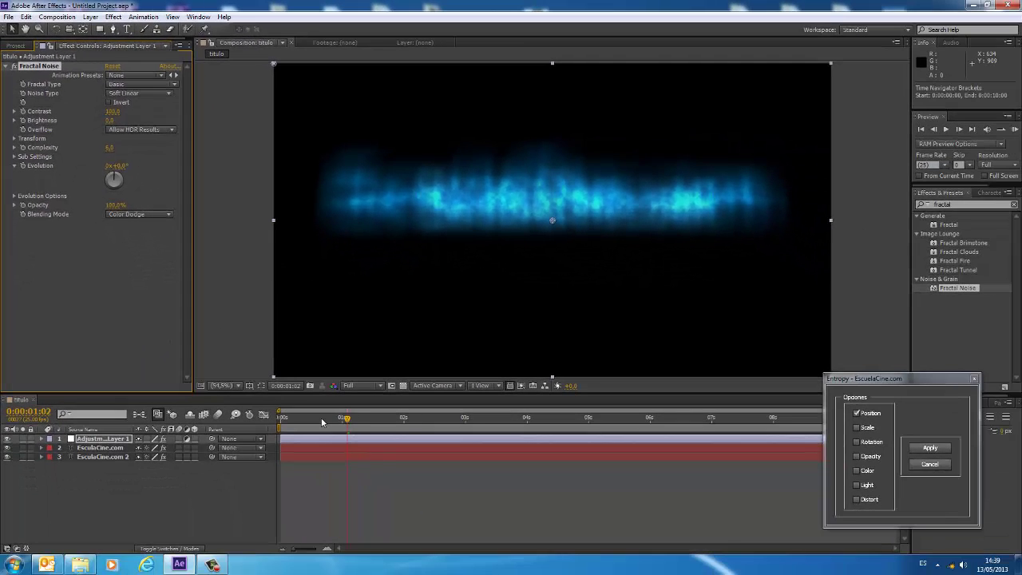
{"action": "mouse_move", "coordinate": [290, 424]}
{"action": "left_mouse_down"}
{"action": "mouse_move", "coordinate": [356, 427]}
{"action": "mouse_move", "coordinate": [293, 391]}
{"action": "left_mouse_up"}
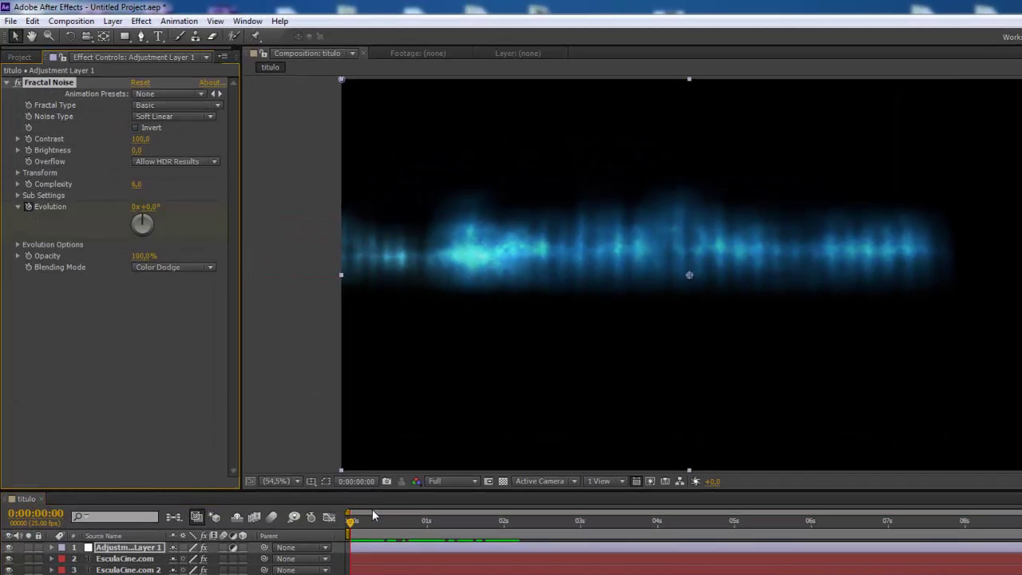
Step: At 0:00:05:00 drag Evolution to about 2x, then reveal Adjustment Layer 1's keyframes with U
{"action": "left_click_drag", "start_coordinate": [372, 515], "coordinate": [739, 527]}
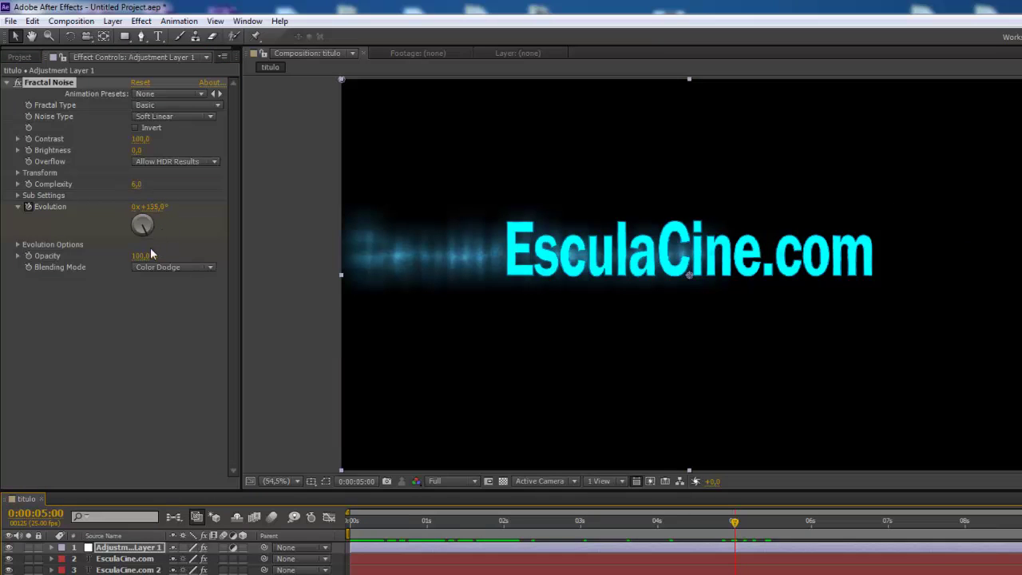
{"action": "mouse_move", "coordinate": [137, 230]}
{"action": "left_mouse_down"}
{"action": "mouse_move", "coordinate": [157, 210]}
{"action": "mouse_move", "coordinate": [450, 263]}
{"action": "left_mouse_up"}
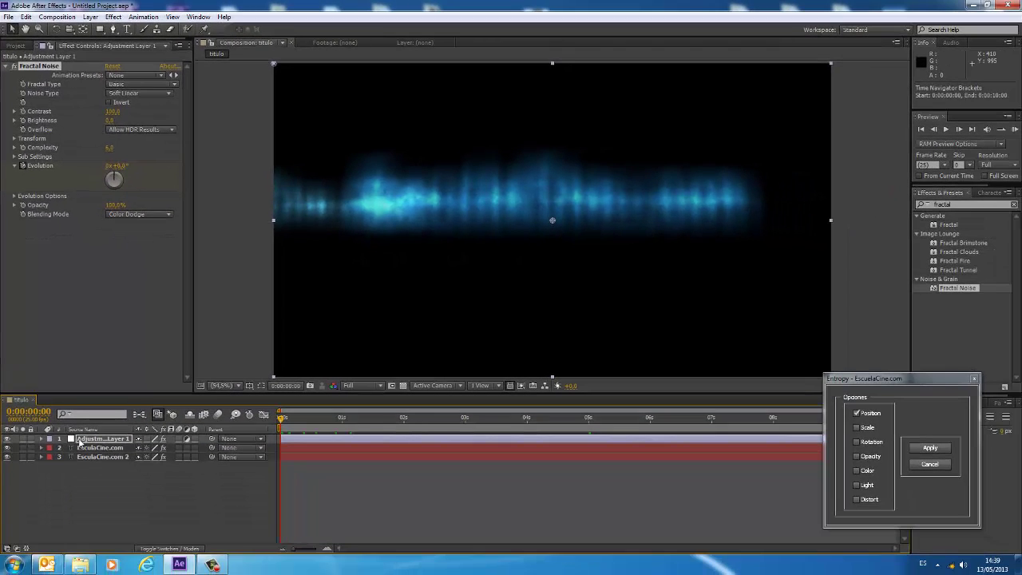
{"action": "left_click", "coordinate": [80, 441]}
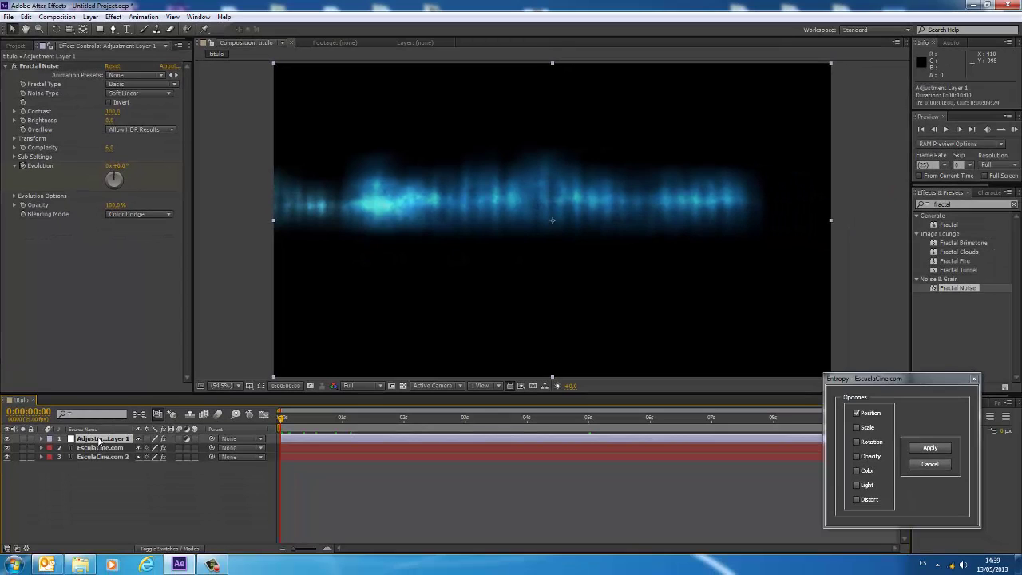
{"action": "key", "text": "u"}
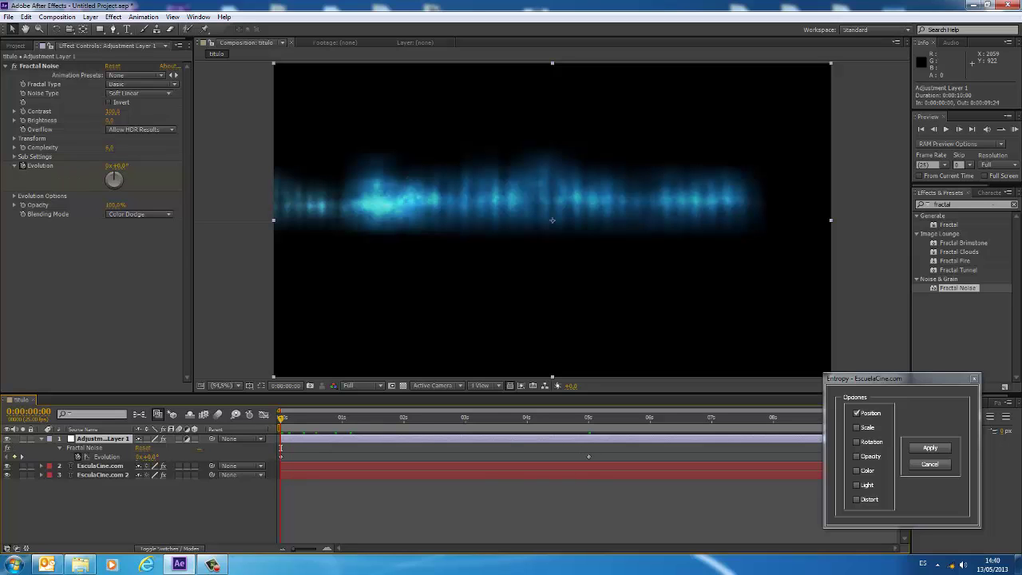
Step: RAM-preview the glitching cyan title, stop playback, and select the EsculaCine.com text layer
{"action": "left_click", "coordinate": [1014, 128]}
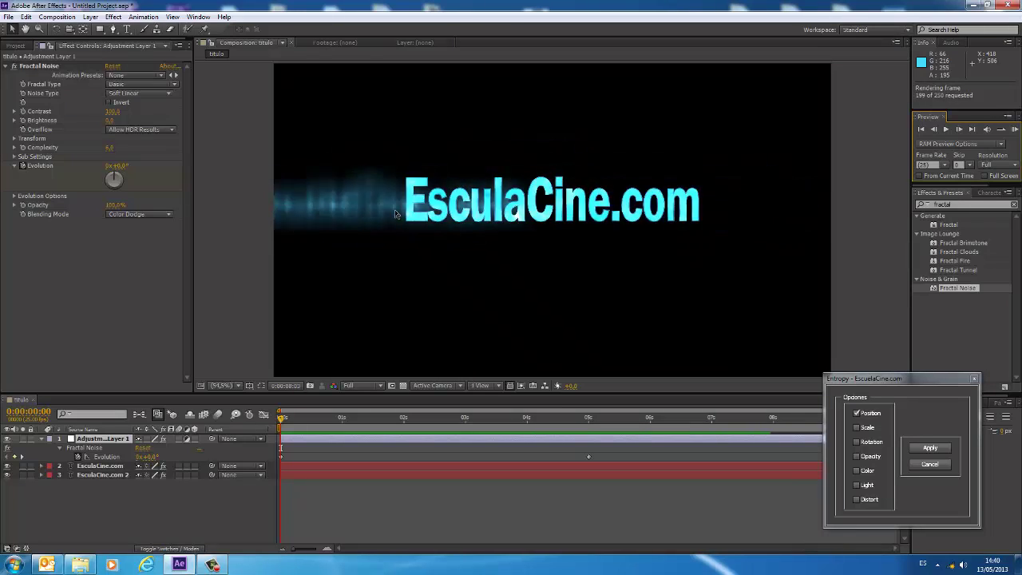
{"action": "left_click", "coordinate": [394, 214]}
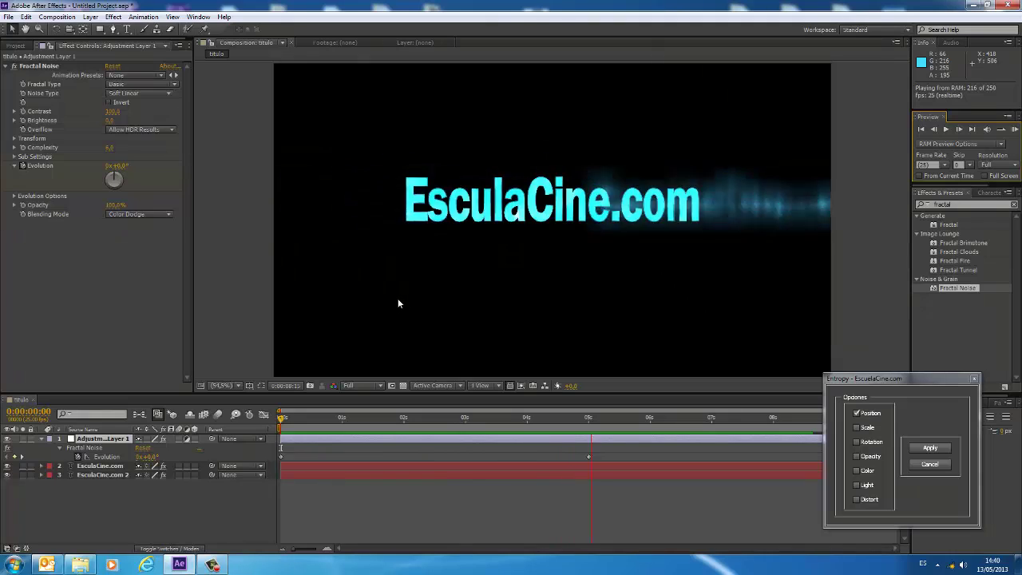
{"action": "left_click", "coordinate": [332, 429]}
{"action": "left_click", "coordinate": [100, 465]}
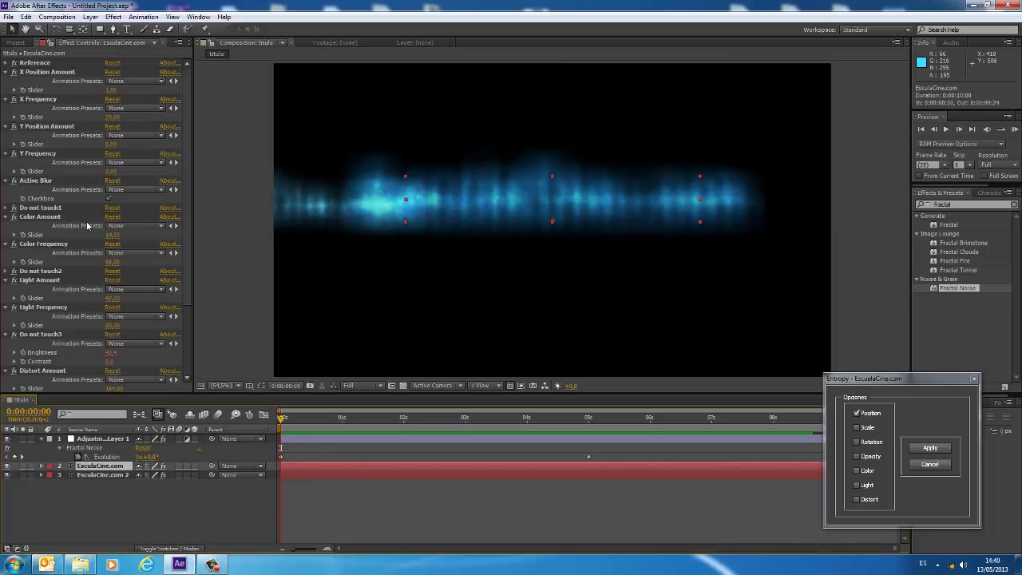
Step: Scrub the title animation and play its RAM preview twice
{"action": "left_click_drag", "start_coordinate": [292, 428], "coordinate": [282, 428]}
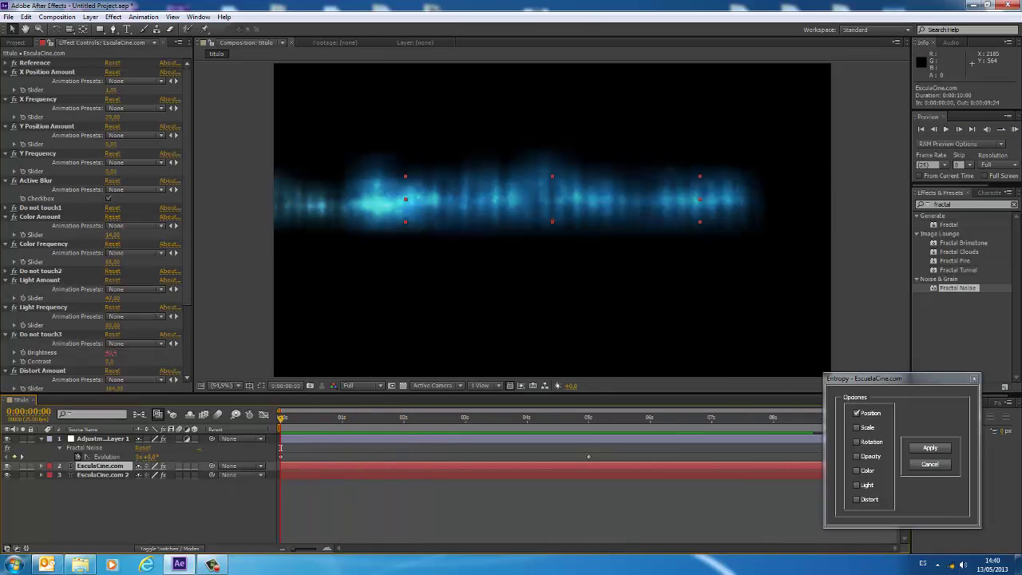
{"action": "left_click", "coordinate": [1014, 129]}
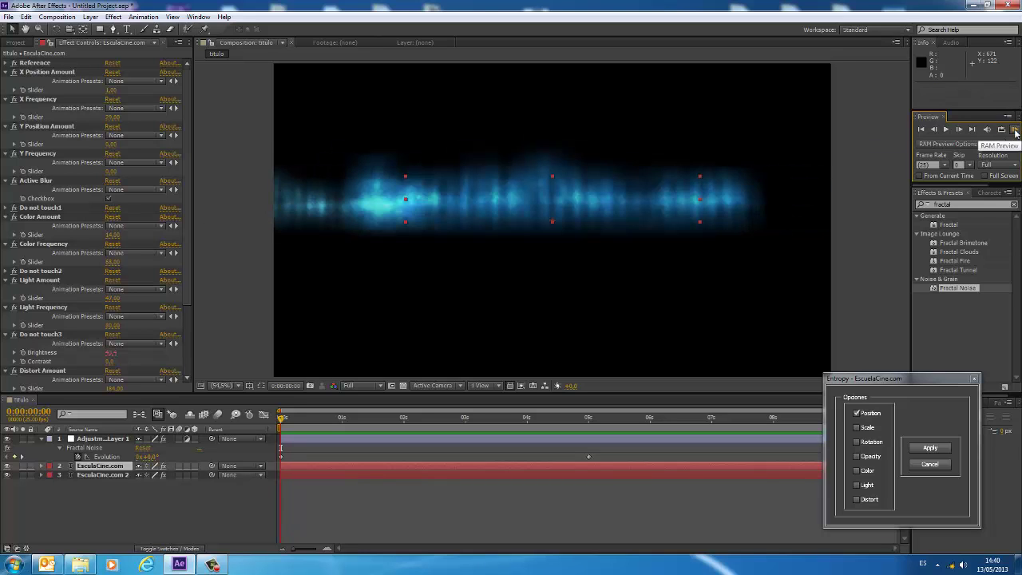
{"action": "left_click", "coordinate": [1016, 133]}
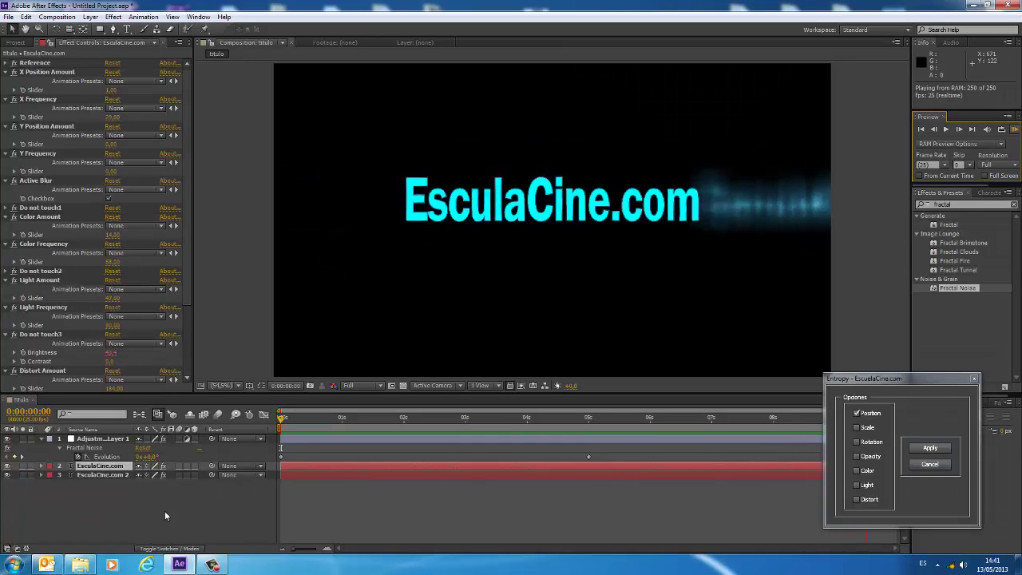
Step: Select Adjustment Layer 1 via the EsculaCine.com 2 layer and preview the animation again
{"action": "left_click", "coordinate": [100, 476]}
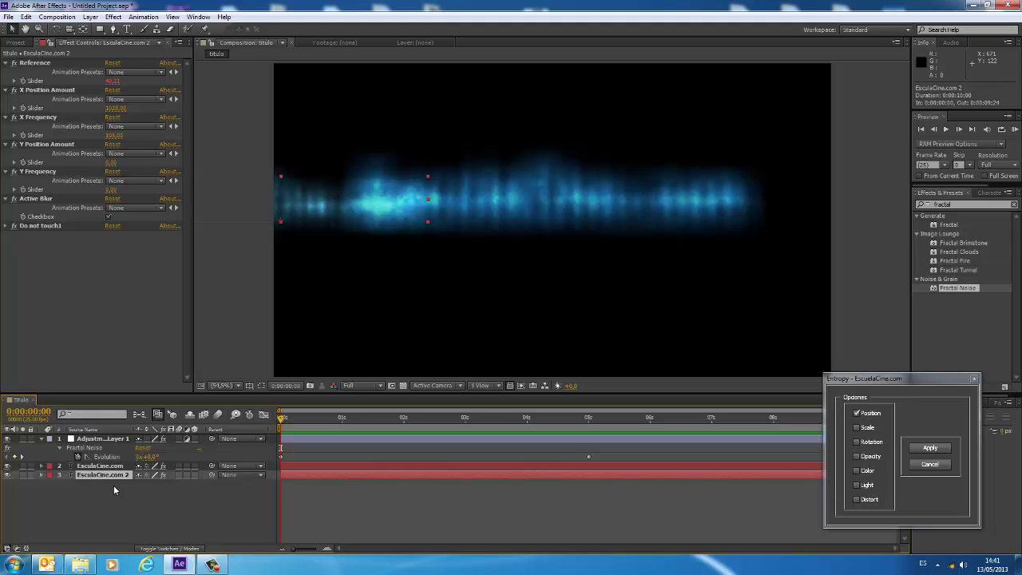
{"action": "key", "text": "ctrl+Up"}
{"action": "key", "text": "ctrl+Up"}
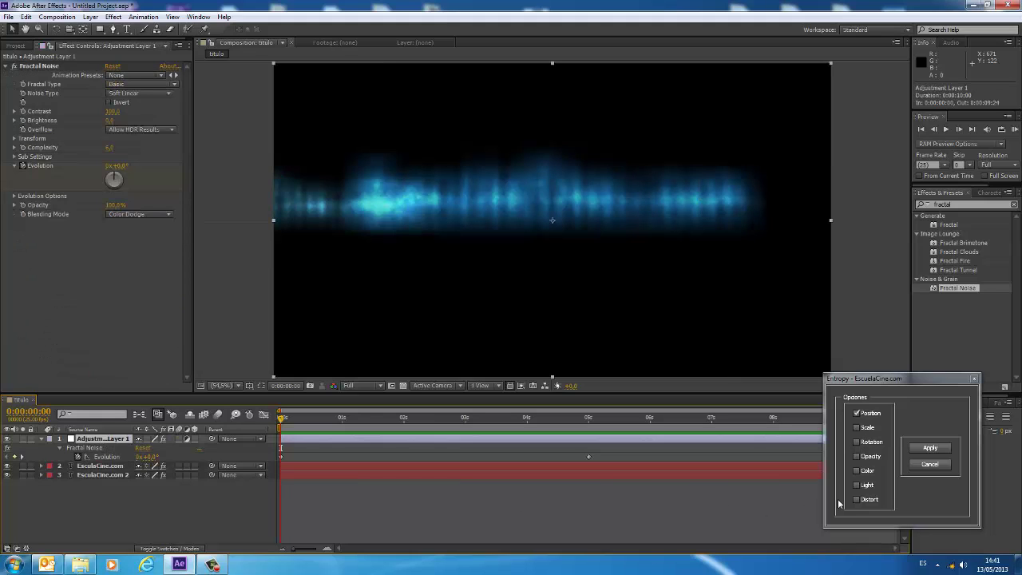
{"action": "left_click", "coordinate": [1014, 127]}
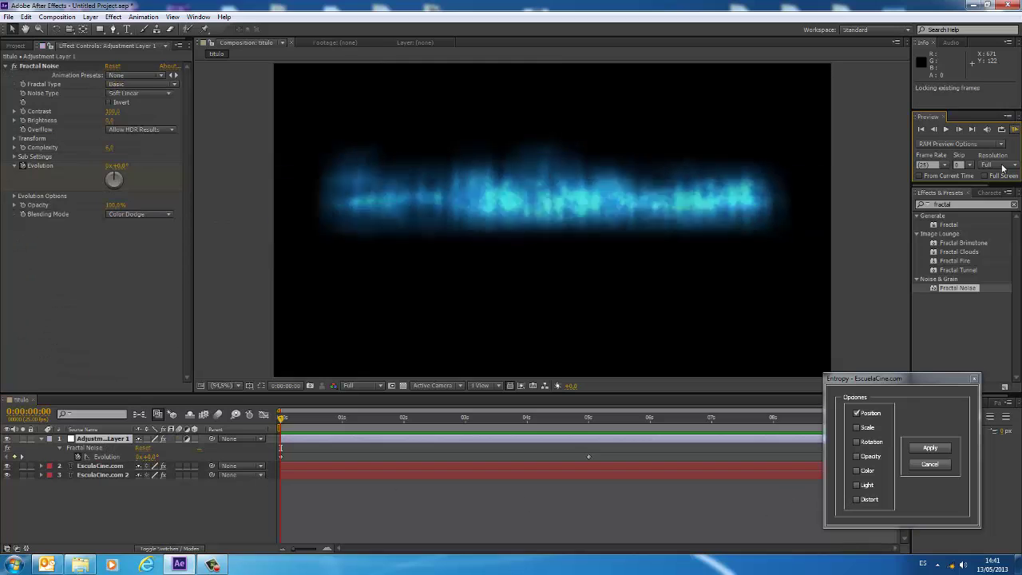